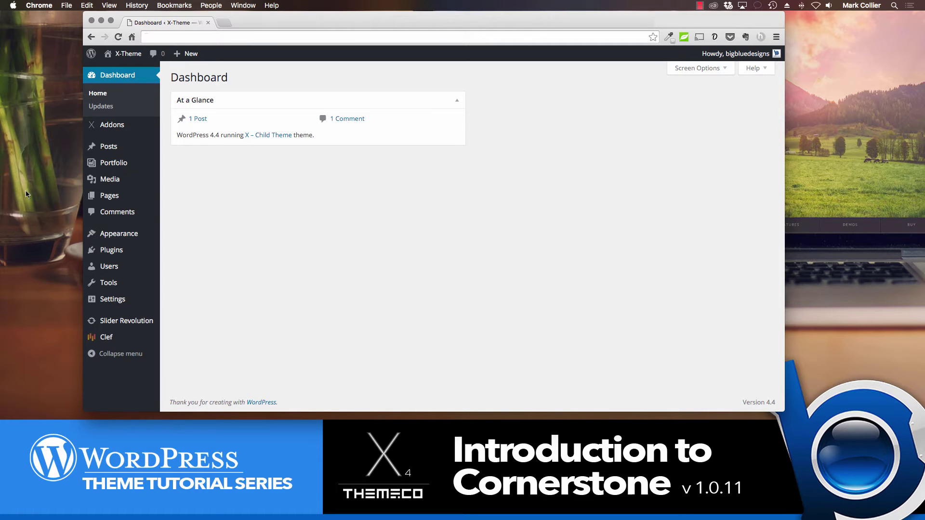
Create and publish a new page titled 'Cornerstone' using the Blank - No Container | Header, Footer template.
{"action": "mouse_move", "coordinate": [120, 201]}
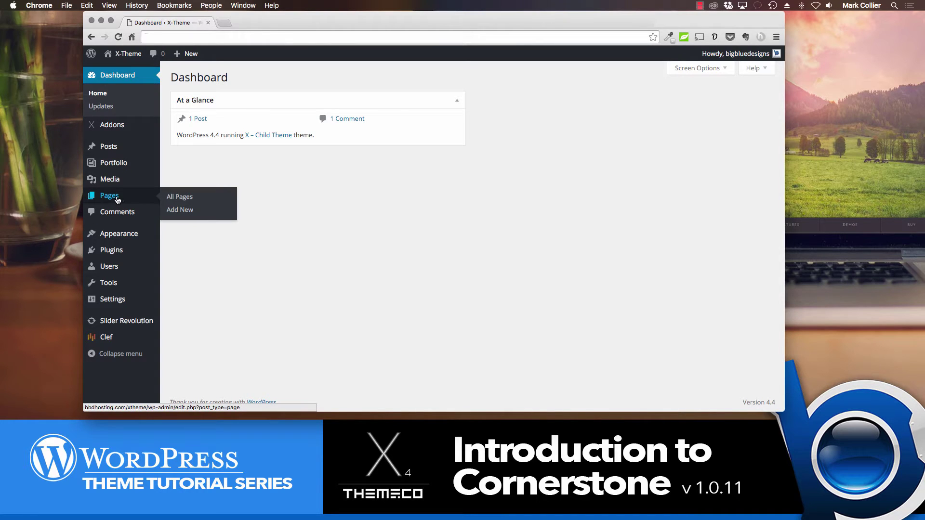
{"action": "left_click", "coordinate": [179, 211]}
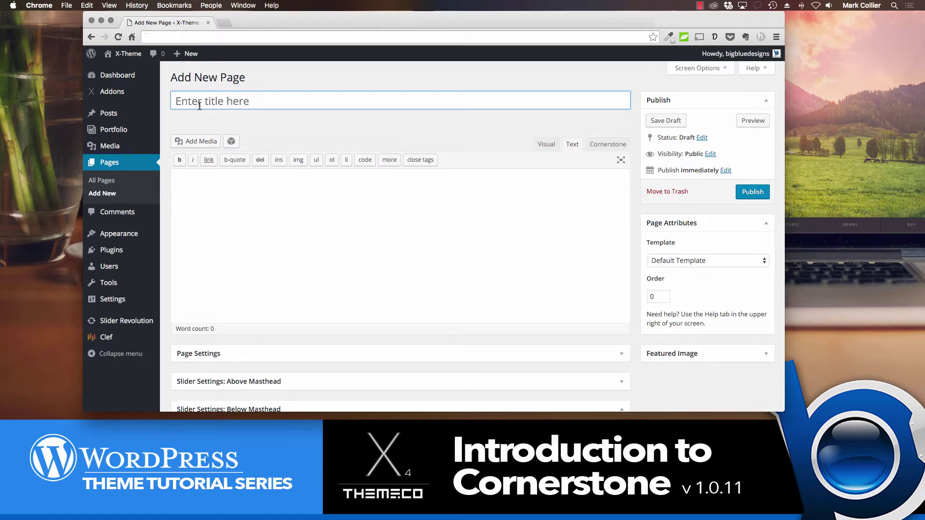
{"action": "type", "text": "Cornerstone"}
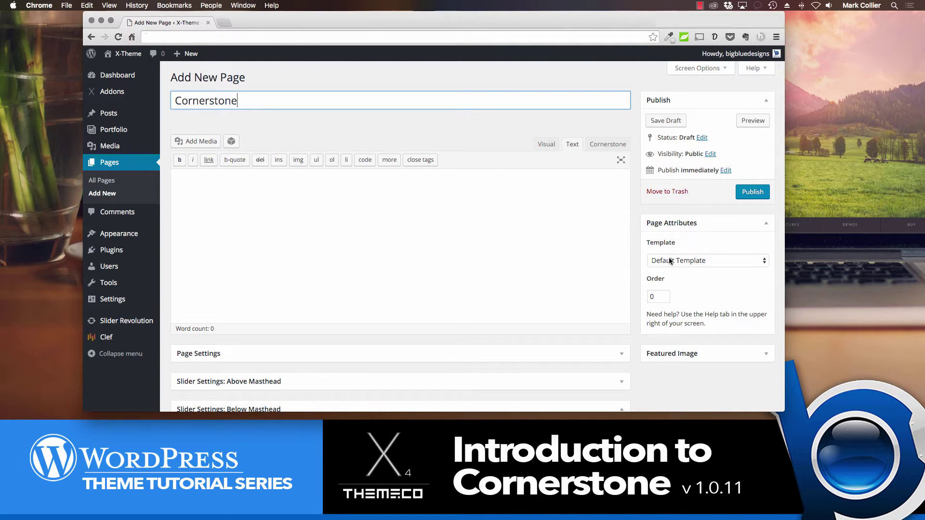
{"action": "left_click", "coordinate": [671, 261]}
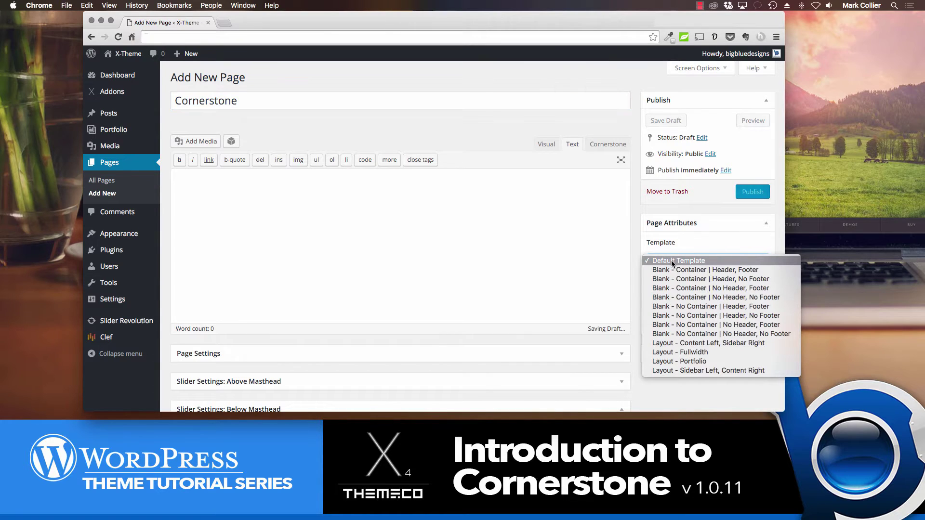
{"action": "left_click", "coordinate": [681, 308]}
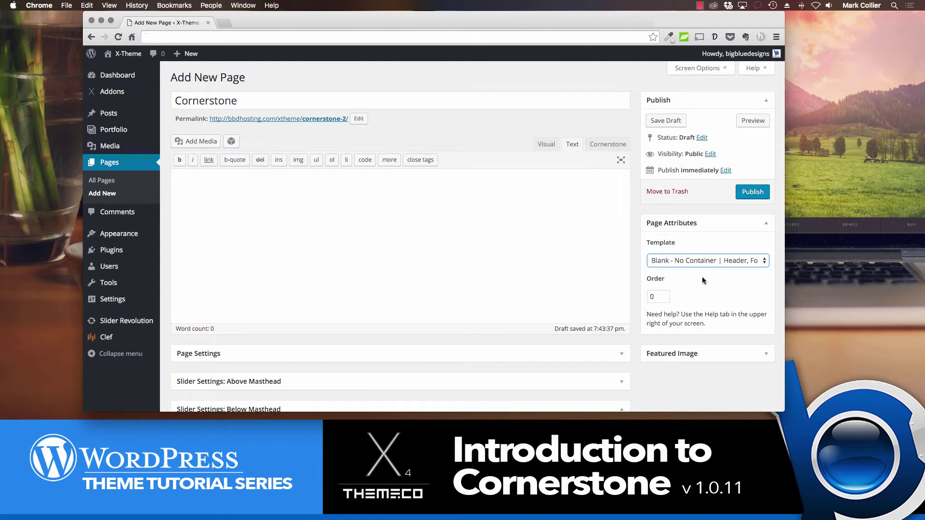
{"action": "left_click", "coordinate": [748, 195]}
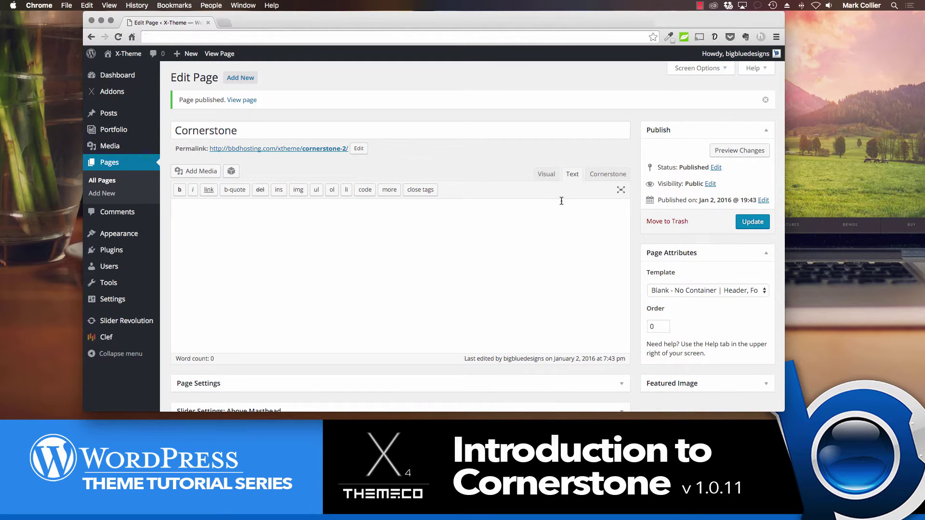
Switch the Cornerstone page to Cornerstone mode and launch the builder on it.
{"action": "left_click", "coordinate": [602, 178]}
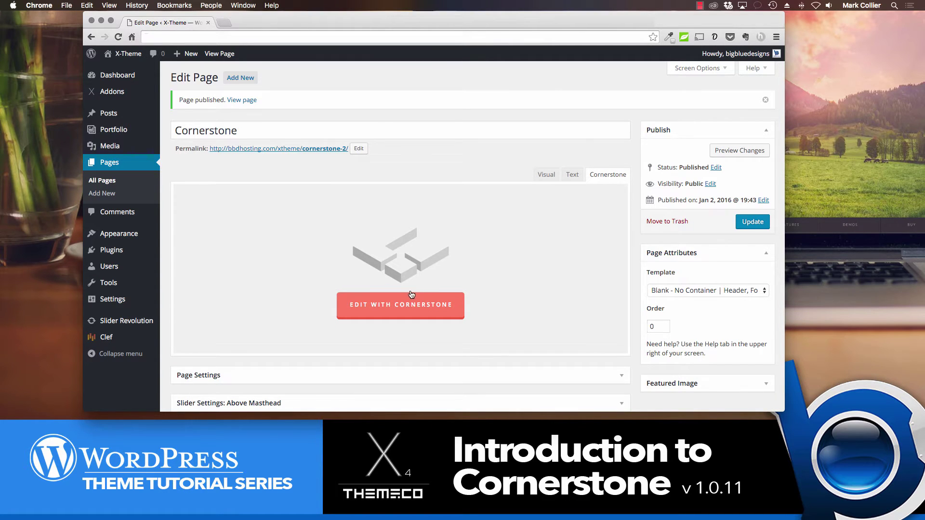
{"action": "left_click", "coordinate": [407, 303]}
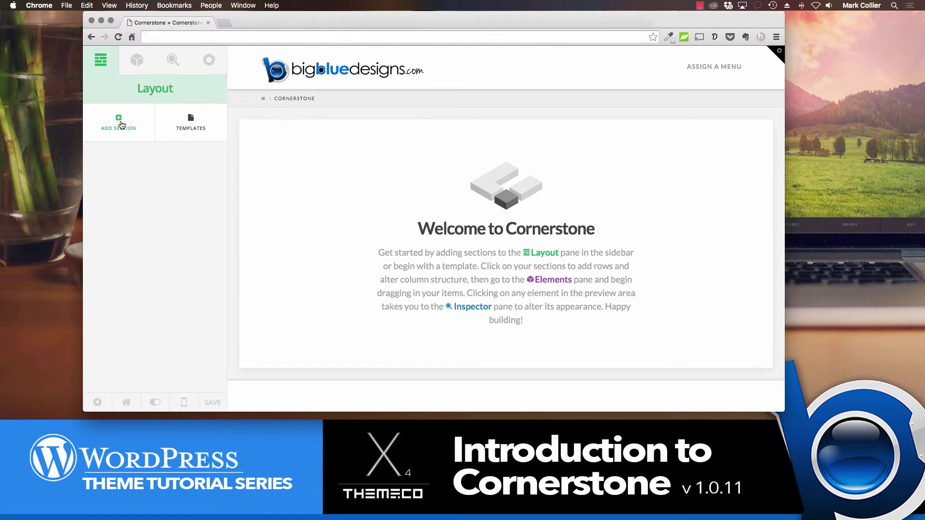
Add two empty sections, then select Section 1 to show its 45px padding settings.
{"action": "left_click", "coordinate": [122, 125]}
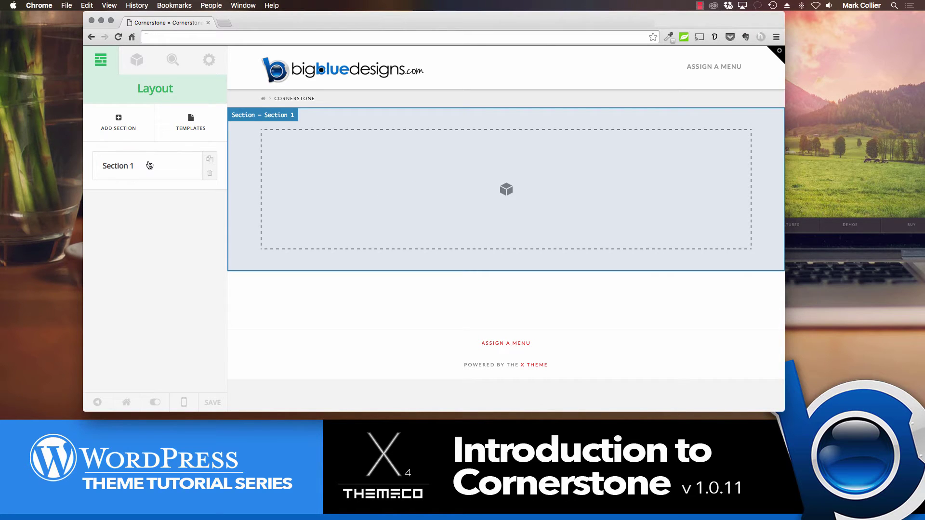
{"action": "left_click", "coordinate": [118, 125]}
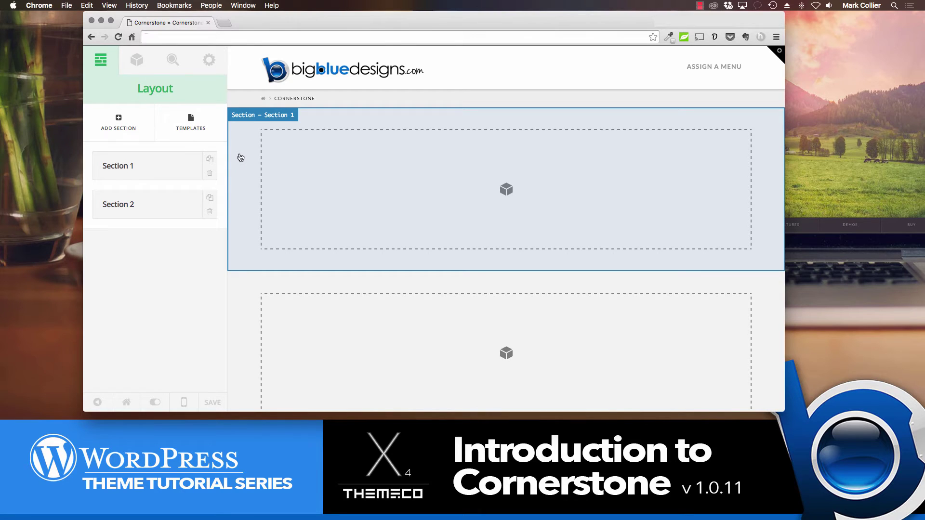
{"action": "left_click", "coordinate": [240, 157]}
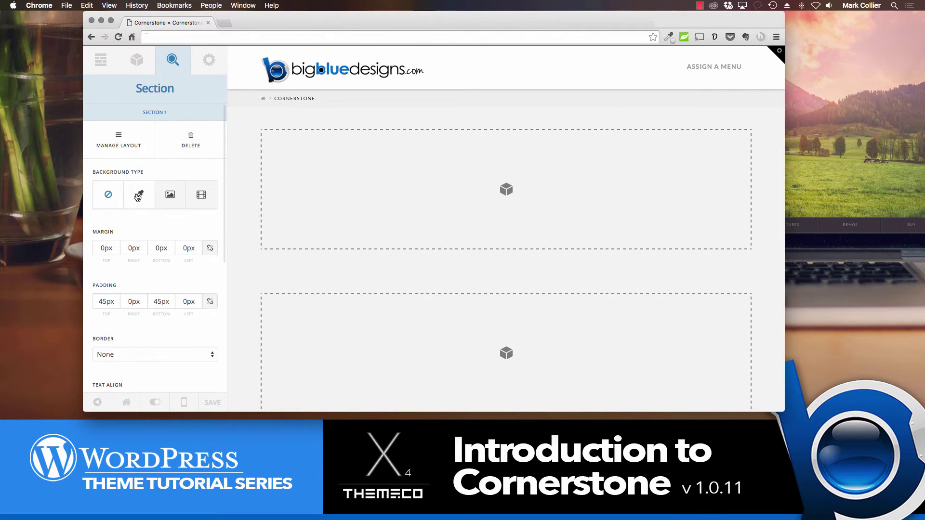
Give Section 1 a colour background, trying orange and yellow before settling on light grey #d6d6d6.
{"action": "left_click", "coordinate": [137, 196]}
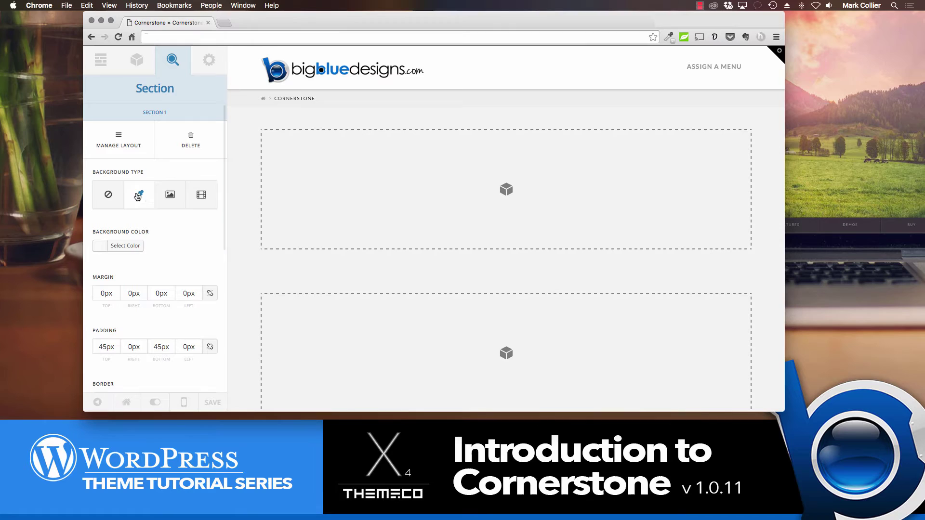
{"action": "left_click", "coordinate": [100, 246]}
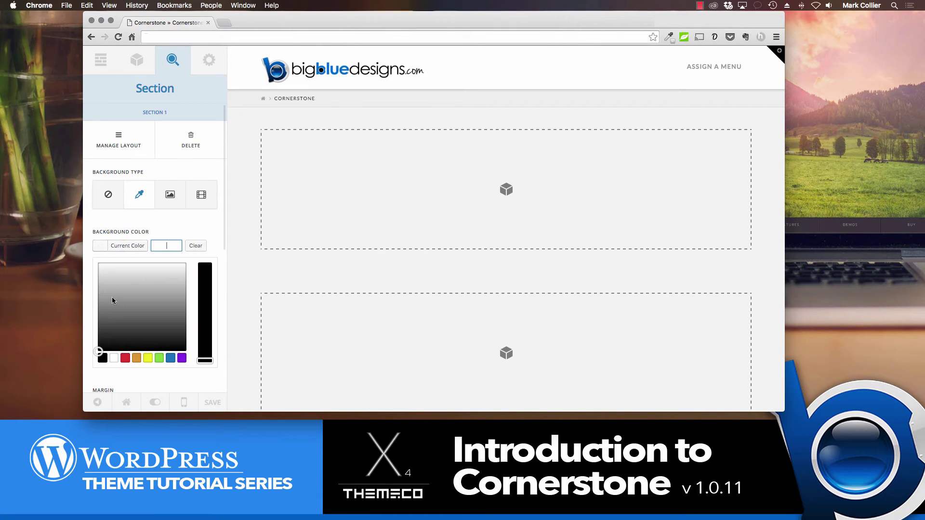
{"action": "left_click_drag", "start_coordinate": [114, 298], "coordinate": [155, 277]}
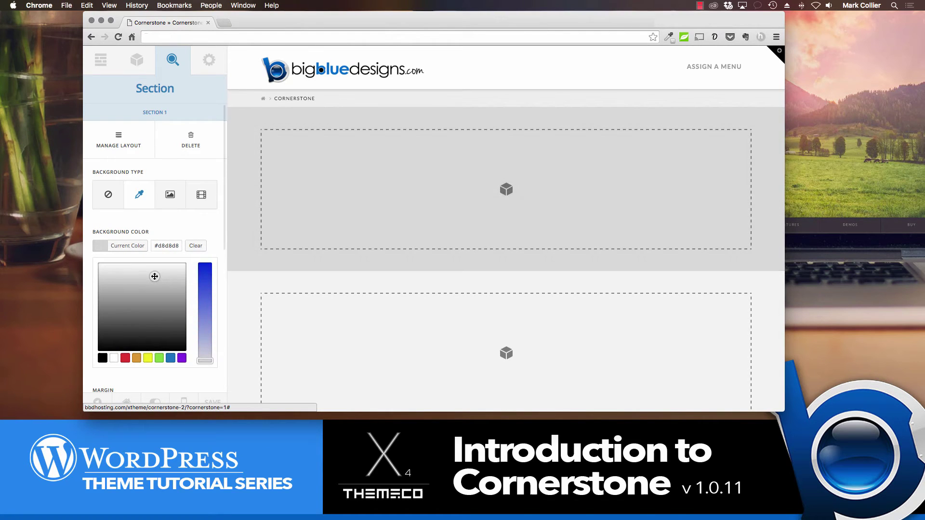
{"action": "left_click", "coordinate": [136, 357]}
{"action": "left_click", "coordinate": [149, 359]}
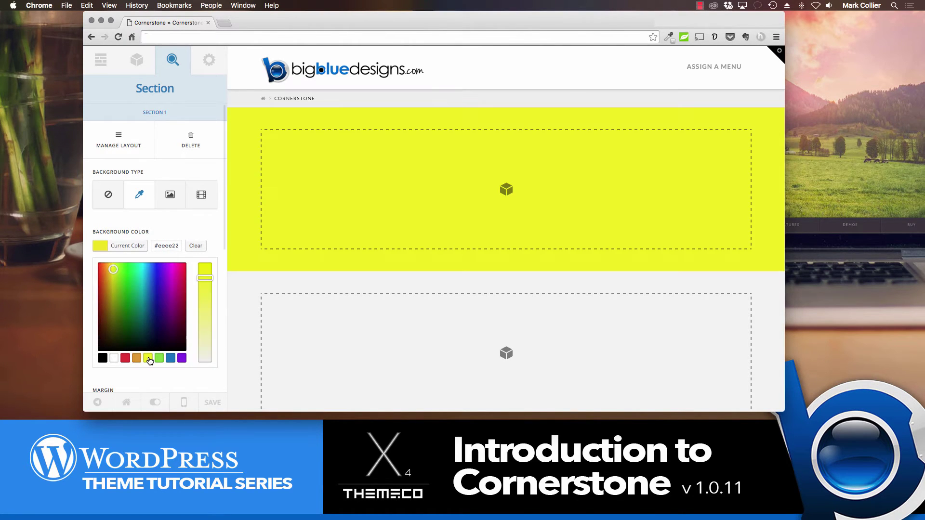
{"action": "left_click", "coordinate": [114, 358]}
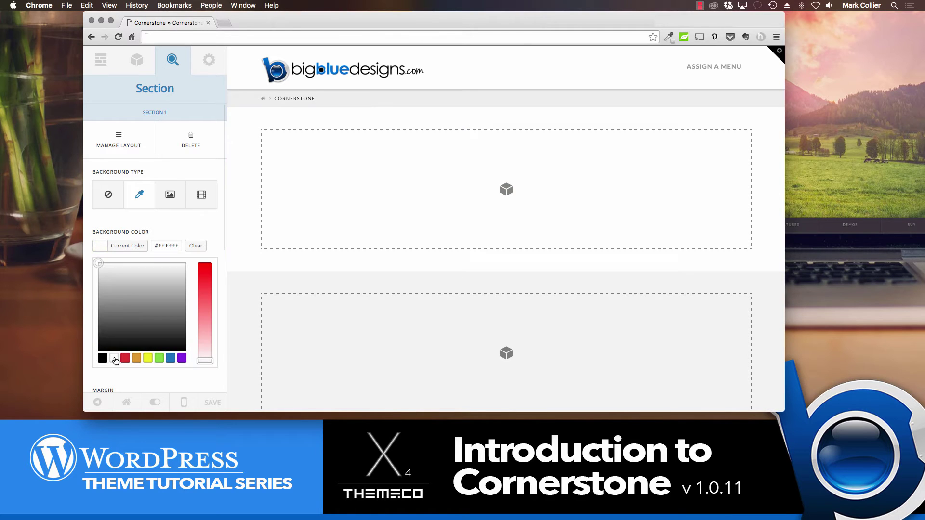
{"action": "left_click_drag", "start_coordinate": [110, 288], "coordinate": [99, 277]}
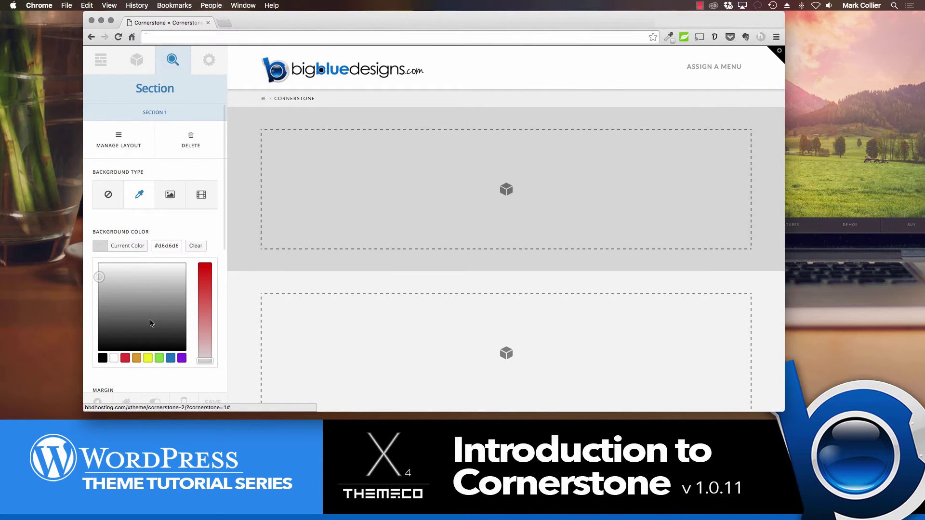
{"action": "scroll", "coordinate": [149, 320], "scroll_direction": "down", "scroll_amount": 5}
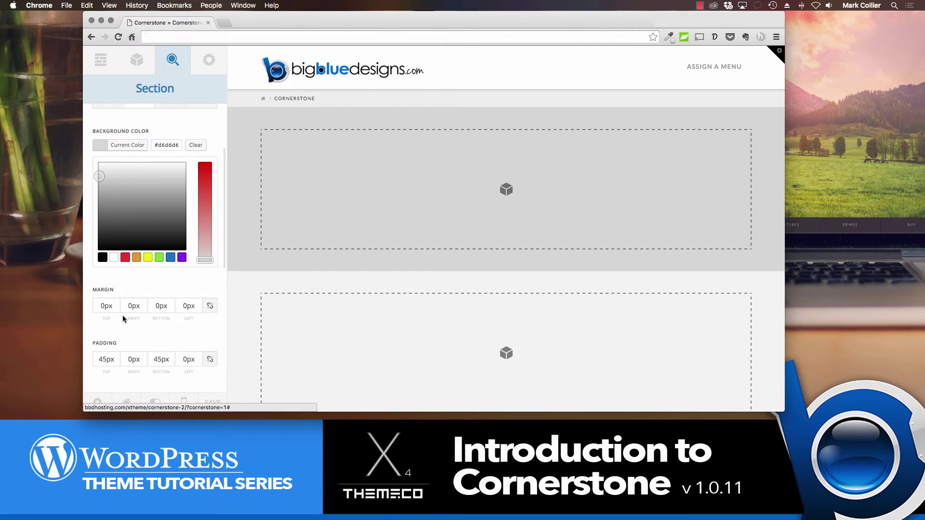
{"action": "scroll", "coordinate": [126, 330], "scroll_direction": "down", "scroll_amount": 1}
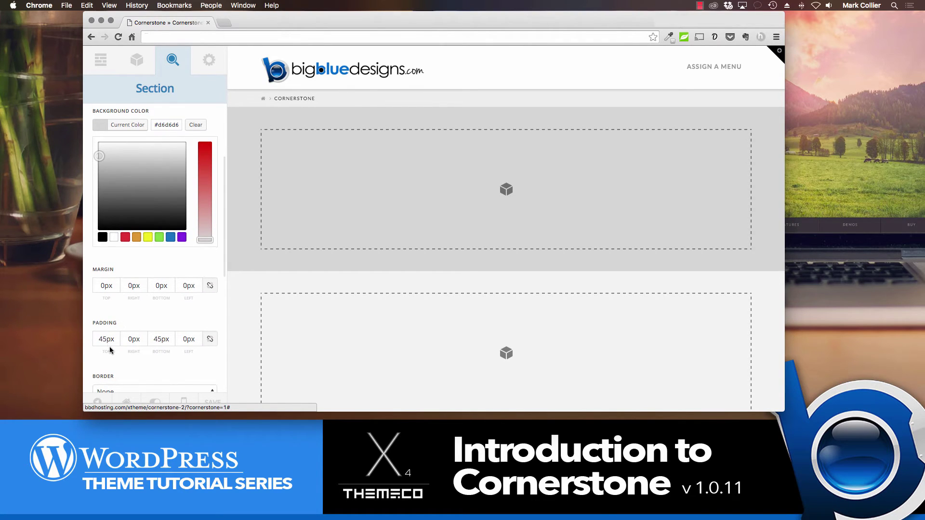
{"action": "scroll", "coordinate": [135, 361], "scroll_direction": "down", "scroll_amount": 5}
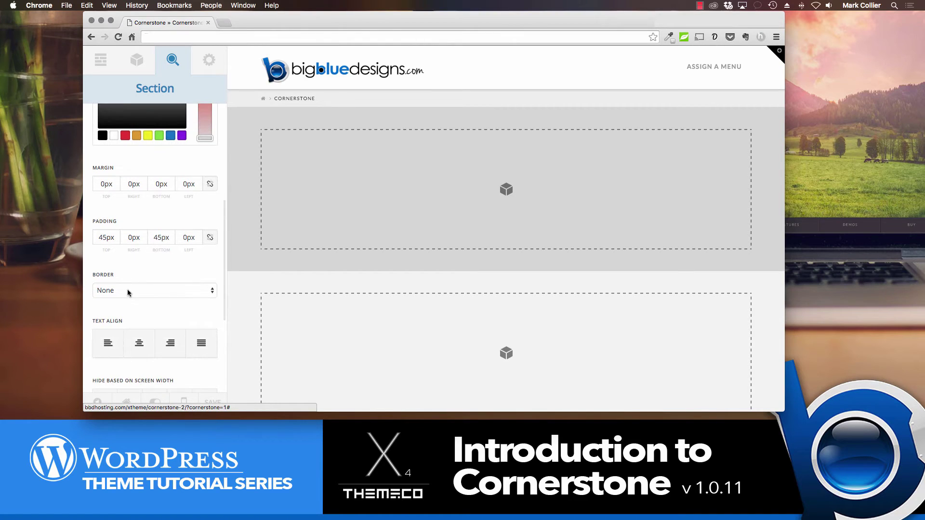
{"action": "scroll", "coordinate": [128, 289], "scroll_direction": "down", "scroll_amount": 3}
{"action": "scroll", "coordinate": [115, 295], "scroll_direction": "down", "scroll_amount": 1}
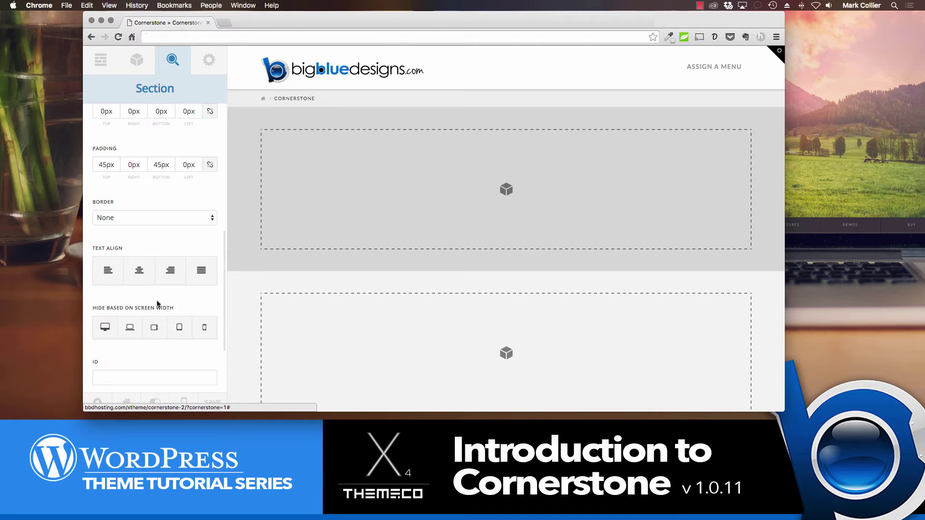
{"action": "scroll", "coordinate": [157, 304], "scroll_direction": "up", "scroll_amount": 10}
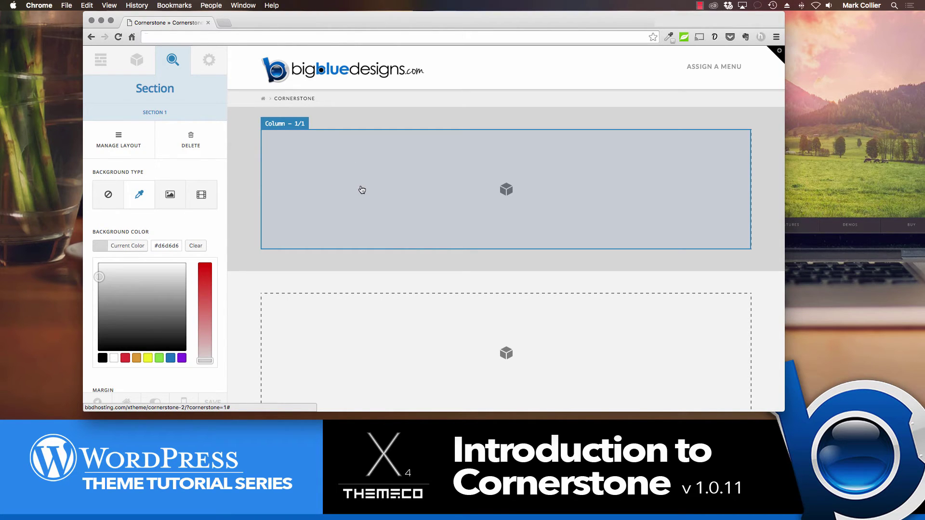
Try Row 1's column layouts and Custom, then settle on two equal 1/2 + 1/2 columns.
{"action": "left_click", "coordinate": [119, 140]}
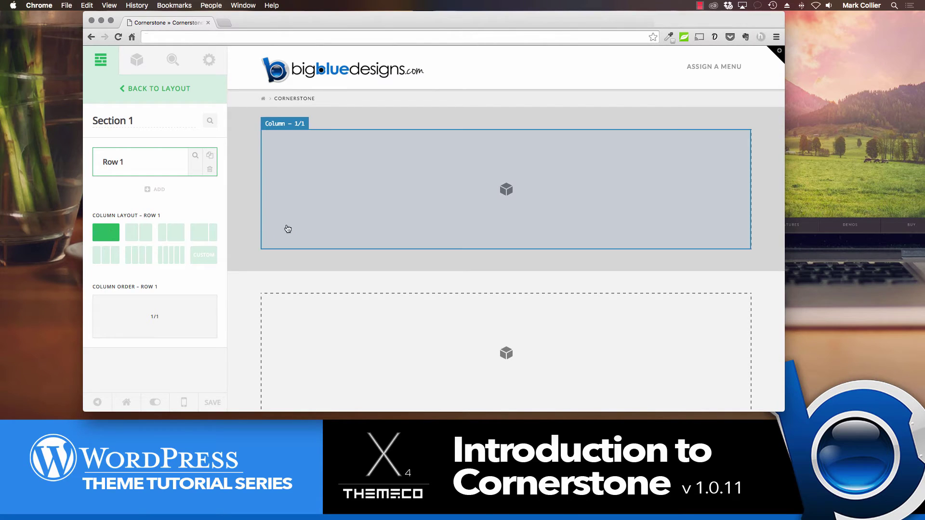
{"action": "left_click", "coordinate": [143, 236]}
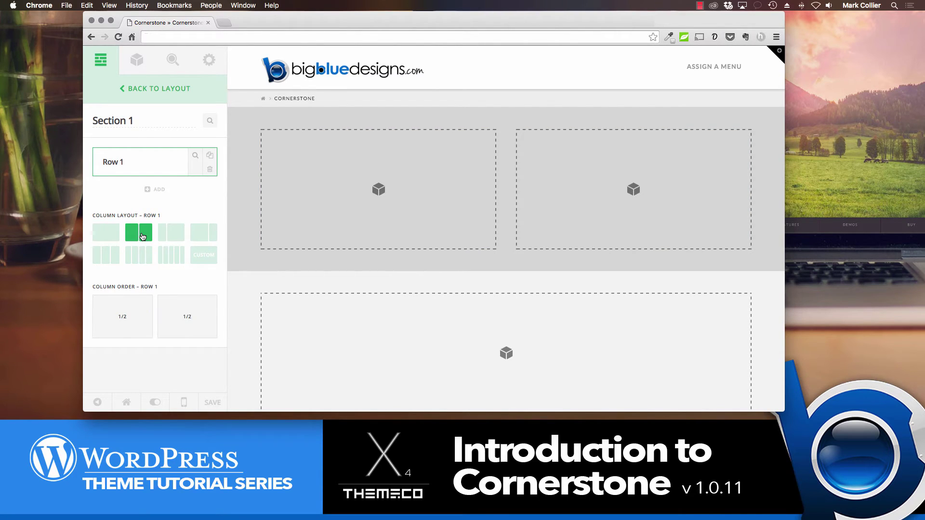
{"action": "left_click", "coordinate": [170, 236]}
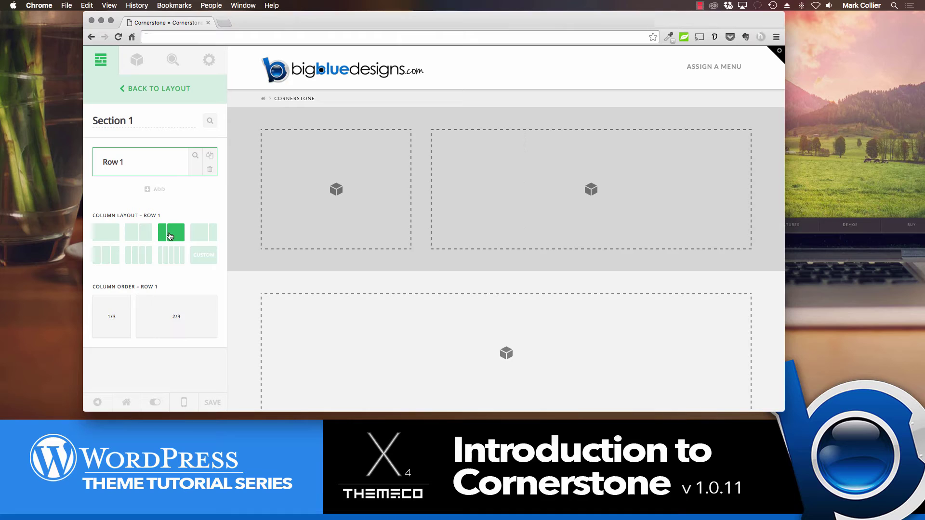
{"action": "left_click", "coordinate": [200, 236]}
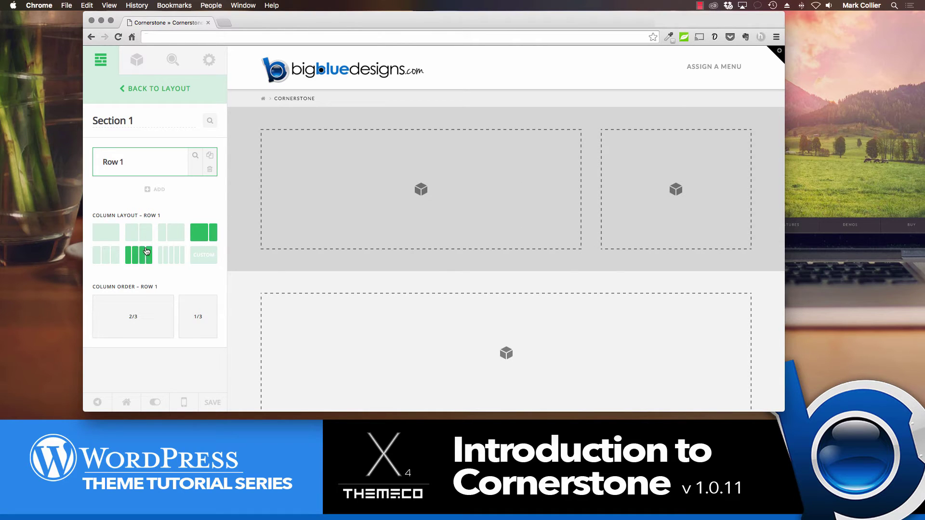
{"action": "left_click", "coordinate": [205, 256]}
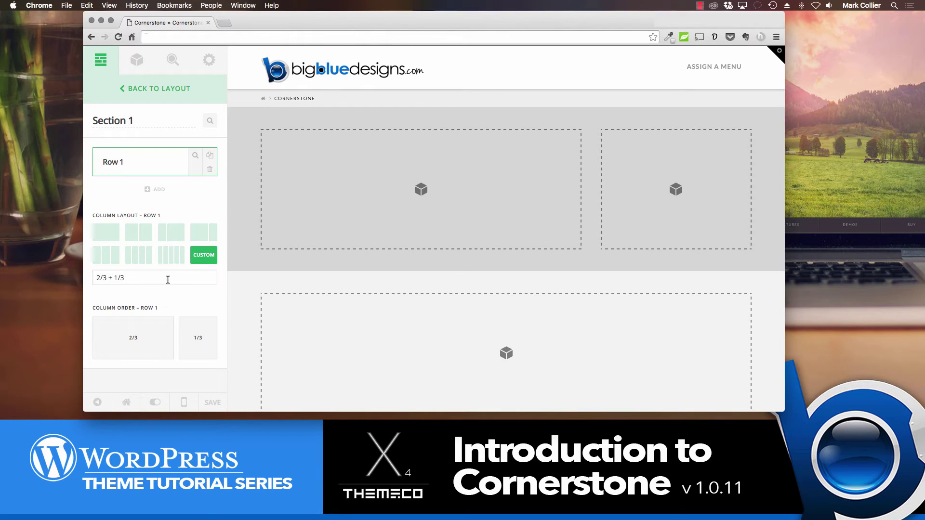
{"action": "left_click", "coordinate": [142, 240]}
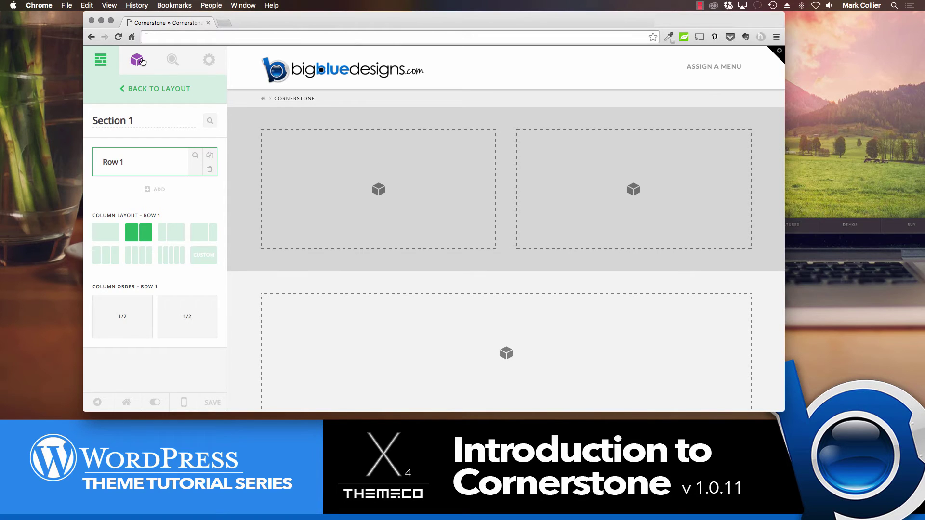
Search the elements for 'text' and drop a Text element into the left column.
{"action": "left_click", "coordinate": [138, 60]}
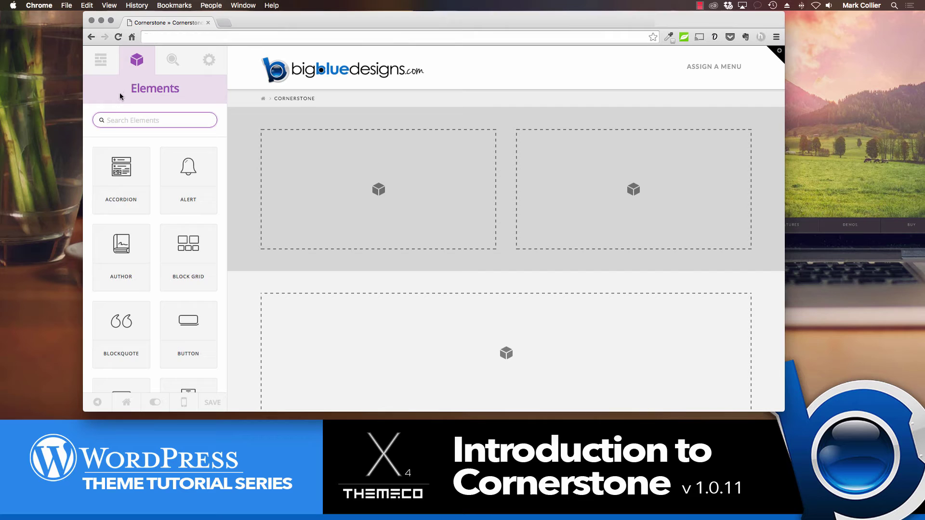
{"action": "scroll", "coordinate": [126, 189], "scroll_direction": "down", "scroll_amount": 5}
{"action": "scroll", "coordinate": [130, 193], "scroll_direction": "down", "scroll_amount": 10}
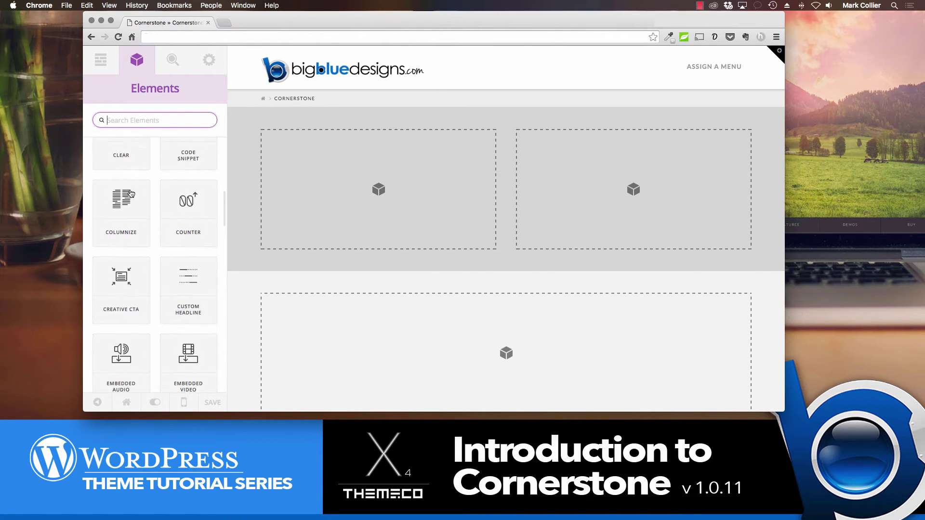
{"action": "scroll", "coordinate": [130, 193], "scroll_direction": "up", "scroll_amount": 15}
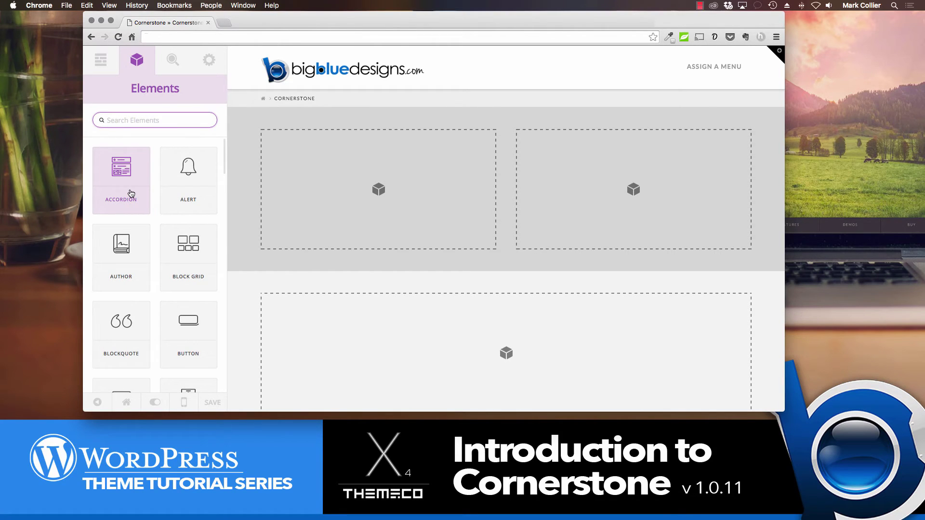
{"action": "type", "text": "text"}
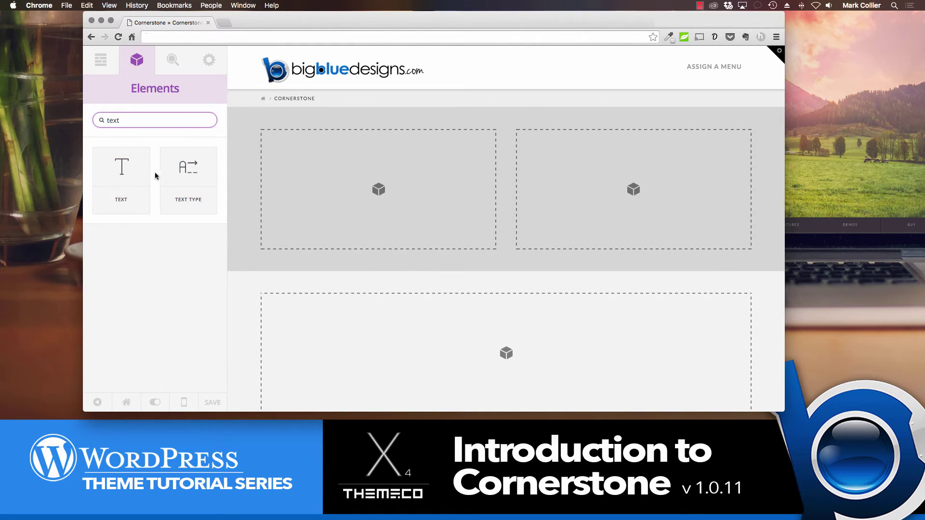
{"action": "mouse_move", "coordinate": [121, 171]}
{"action": "left_mouse_down"}
{"action": "mouse_move", "coordinate": [181, 190]}
{"action": "mouse_move", "coordinate": [331, 173]}
{"action": "left_mouse_up"}
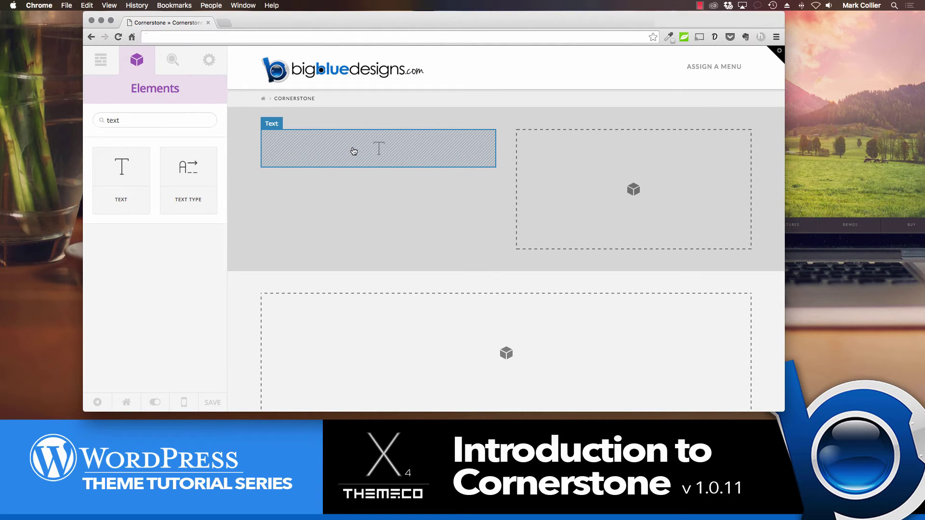
Paste a generated lorem ipsum paragraph into the Text element's Visual editor.
{"action": "left_click", "coordinate": [354, 151]}
{"action": "scroll", "coordinate": [145, 248], "scroll_direction": "down", "scroll_amount": 5}
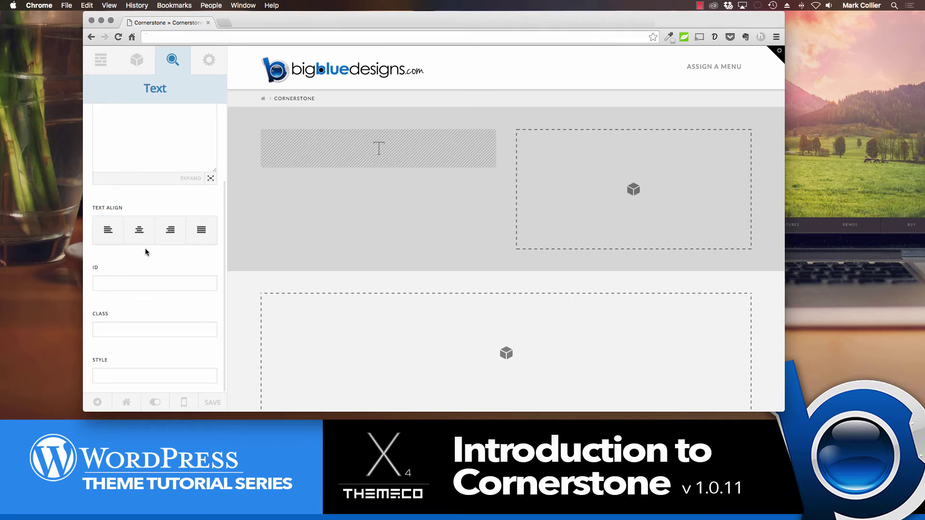
{"action": "scroll", "coordinate": [146, 252], "scroll_direction": "up", "scroll_amount": 5}
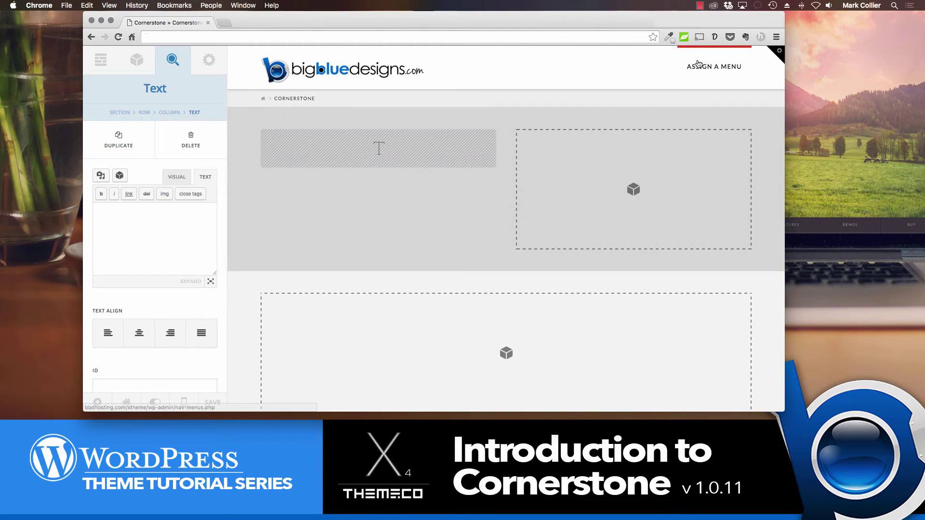
{"action": "left_click", "coordinate": [714, 38]}
{"action": "left_click", "coordinate": [630, 71]}
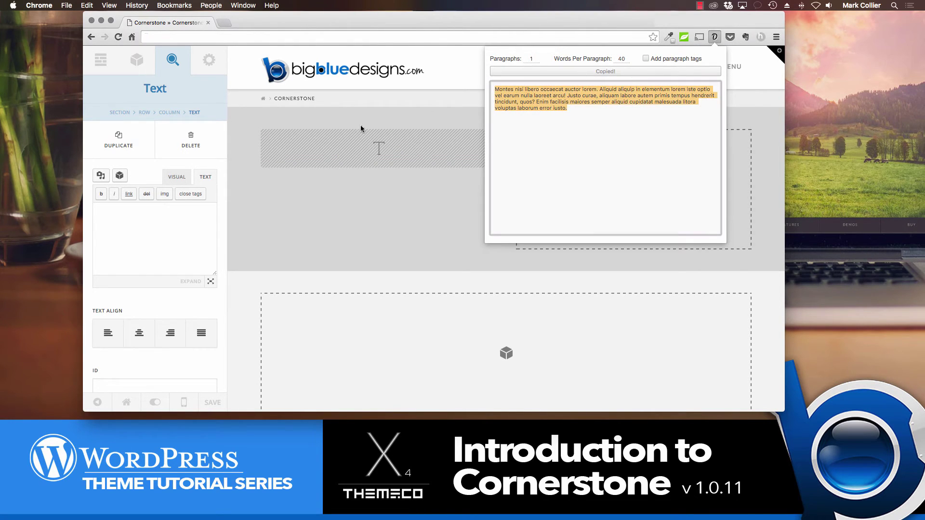
{"action": "left_click", "coordinate": [155, 225]}
{"action": "left_click", "coordinate": [176, 179]}
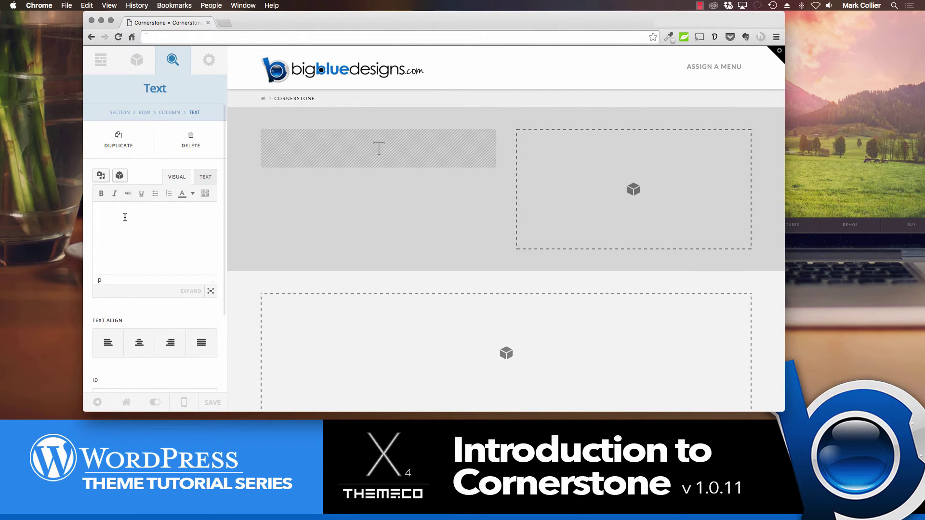
{"action": "key", "text": "super+v"}
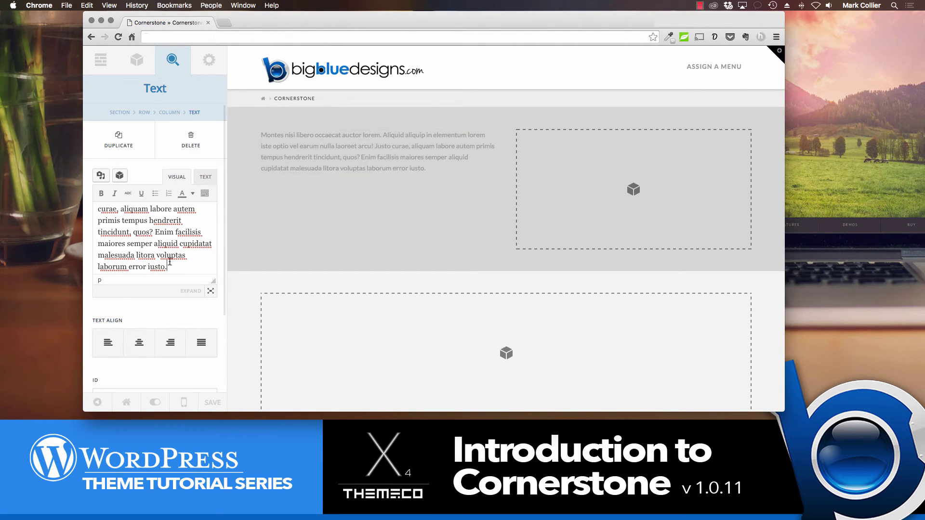
Make the whole paragraph's text colour black.
{"action": "left_click_drag", "start_coordinate": [169, 263], "coordinate": [91, 192]}
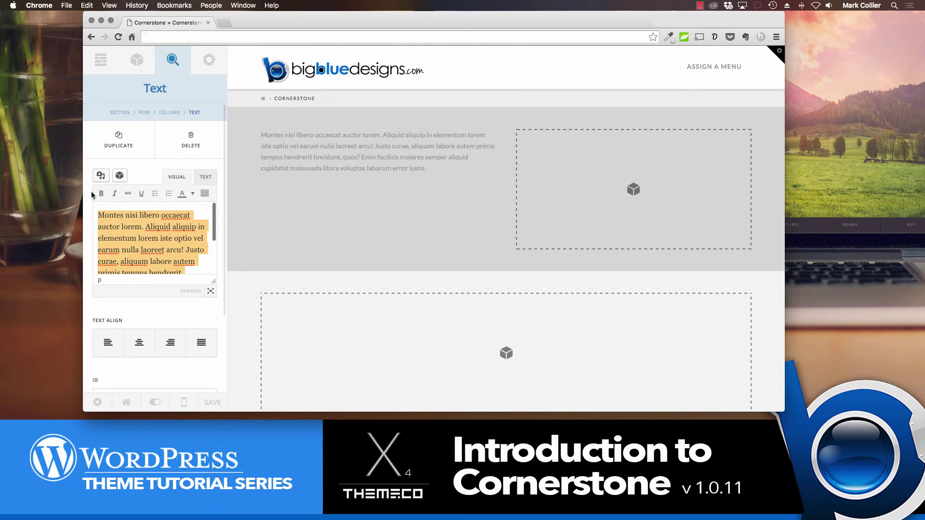
{"action": "left_click", "coordinate": [205, 194]}
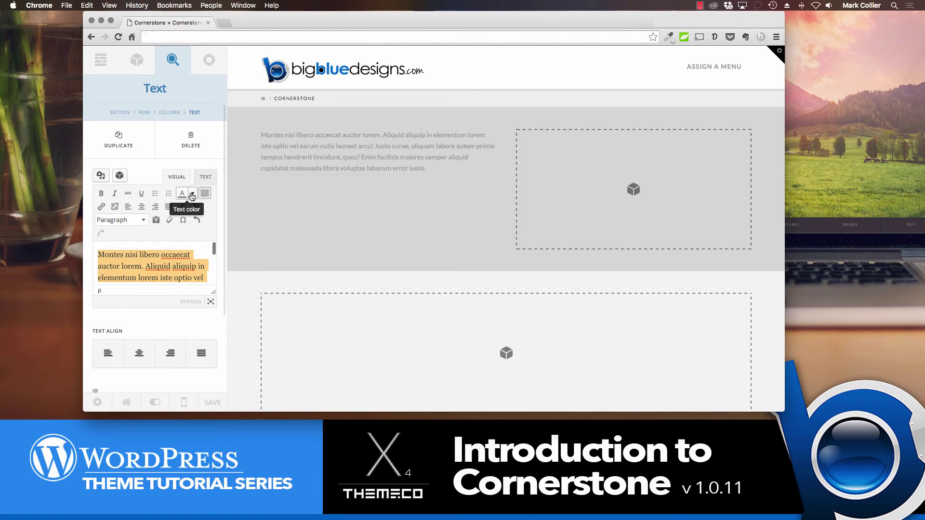
{"action": "left_click", "coordinate": [192, 194]}
{"action": "left_click", "coordinate": [187, 210]}
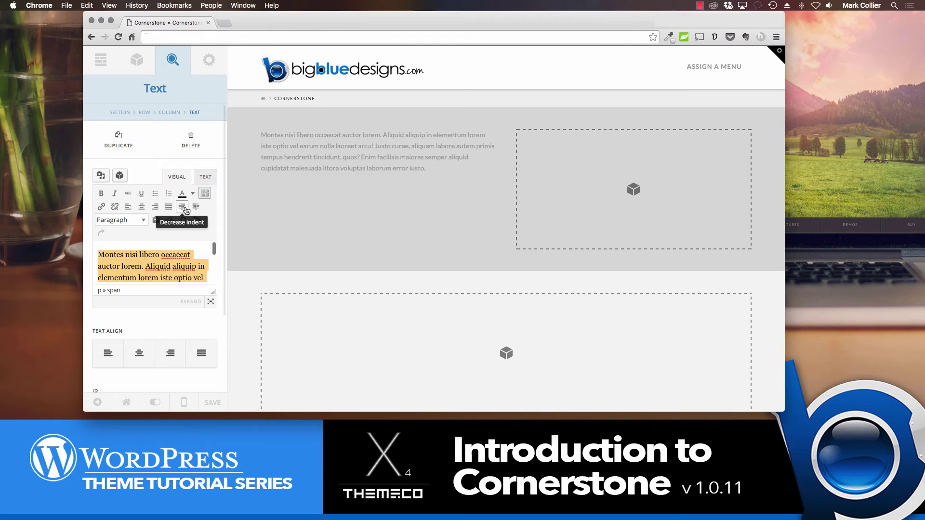
{"action": "left_click", "coordinate": [158, 264]}
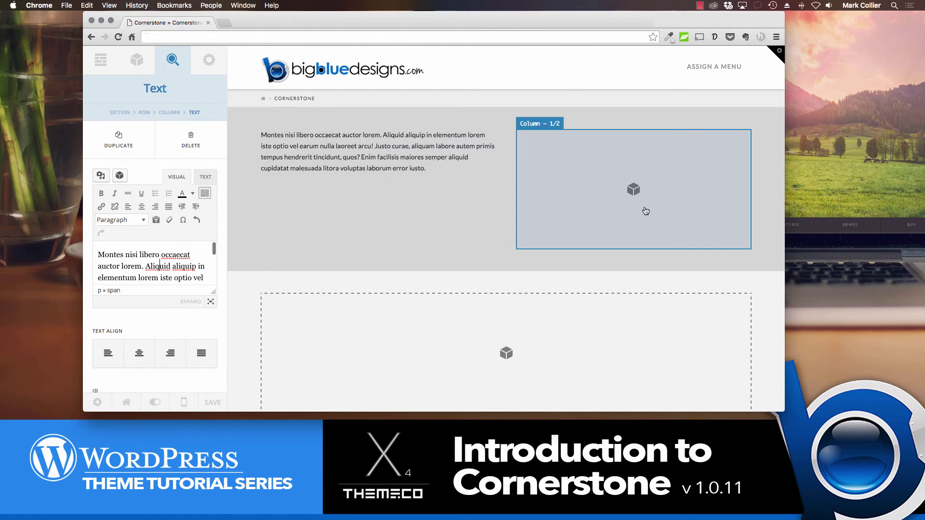
Search for 'image', drop an Image element into the right column, and show its settings.
{"action": "left_click", "coordinate": [136, 59]}
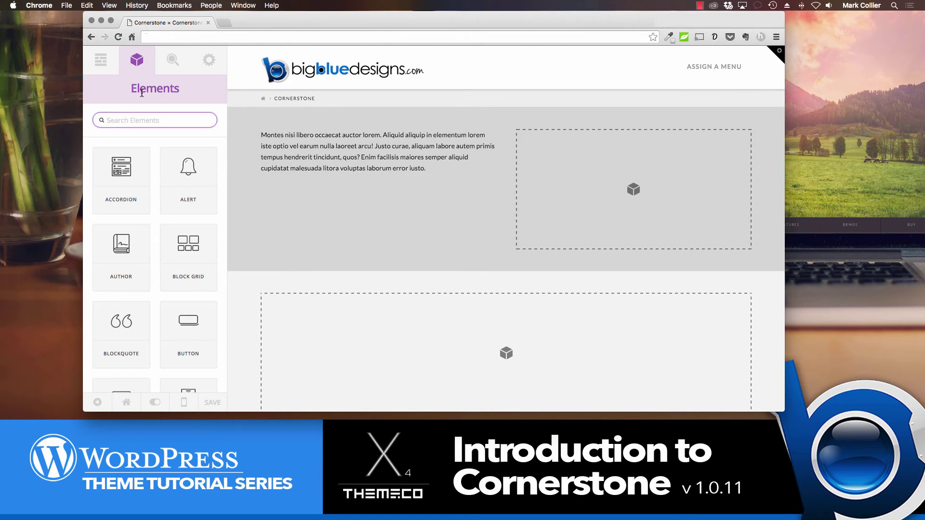
{"action": "type", "text": "image"}
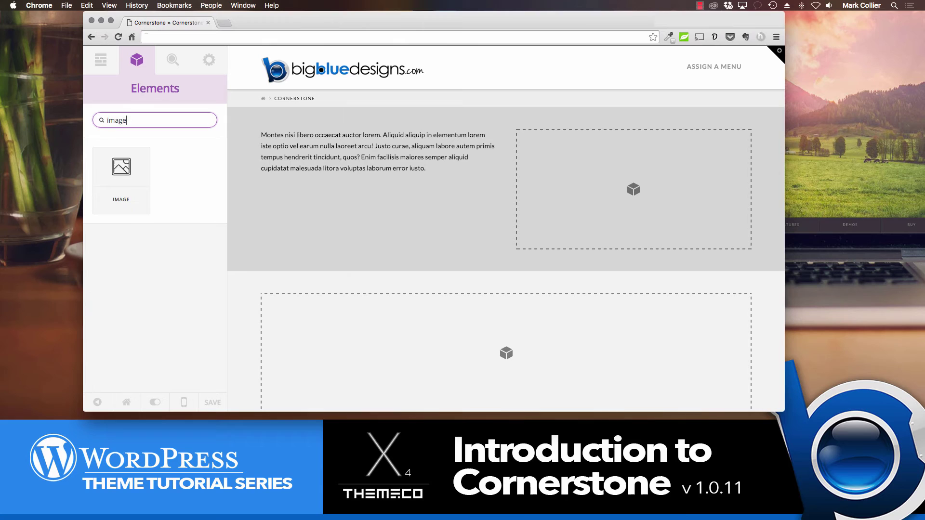
{"action": "left_click_drag", "start_coordinate": [112, 173], "coordinate": [559, 183]}
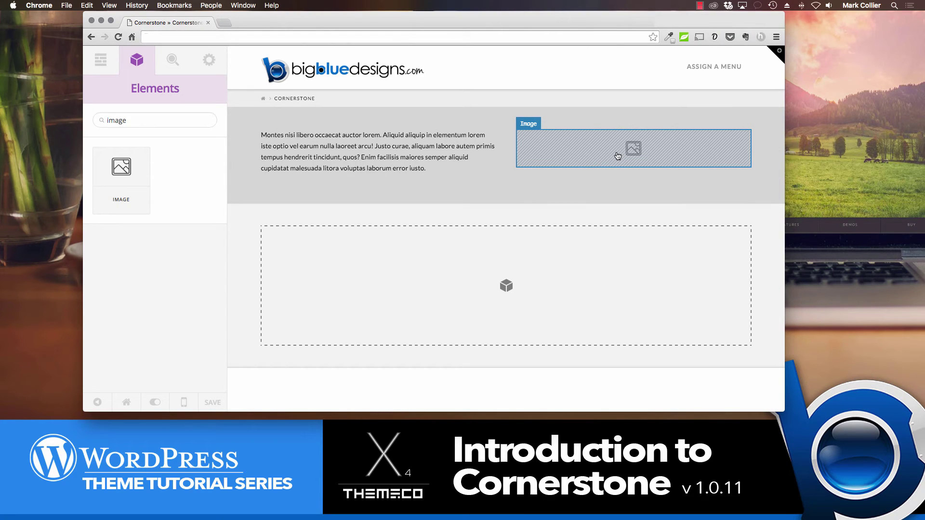
{"action": "left_click", "coordinate": [618, 156]}
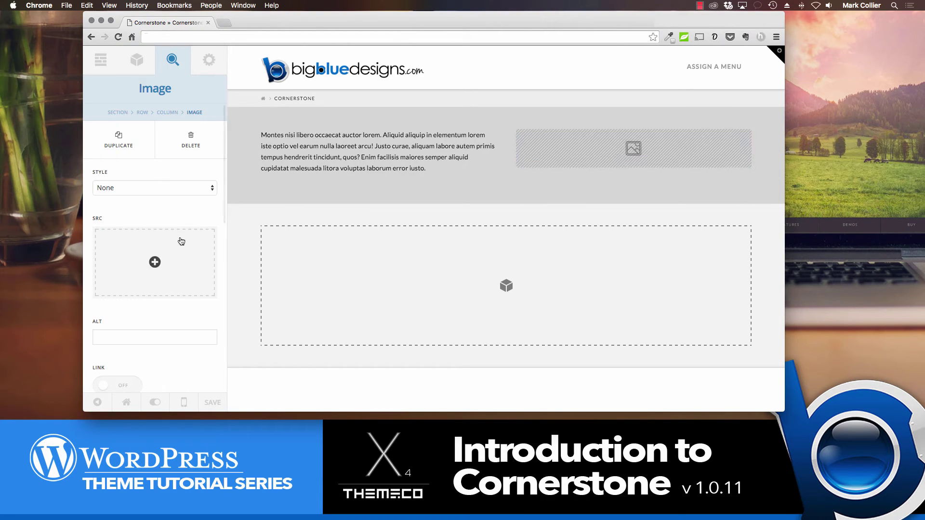
{"action": "scroll", "coordinate": [158, 214], "scroll_direction": "down", "scroll_amount": 1}
{"action": "scroll", "coordinate": [158, 214], "scroll_direction": "up", "scroll_amount": 1}
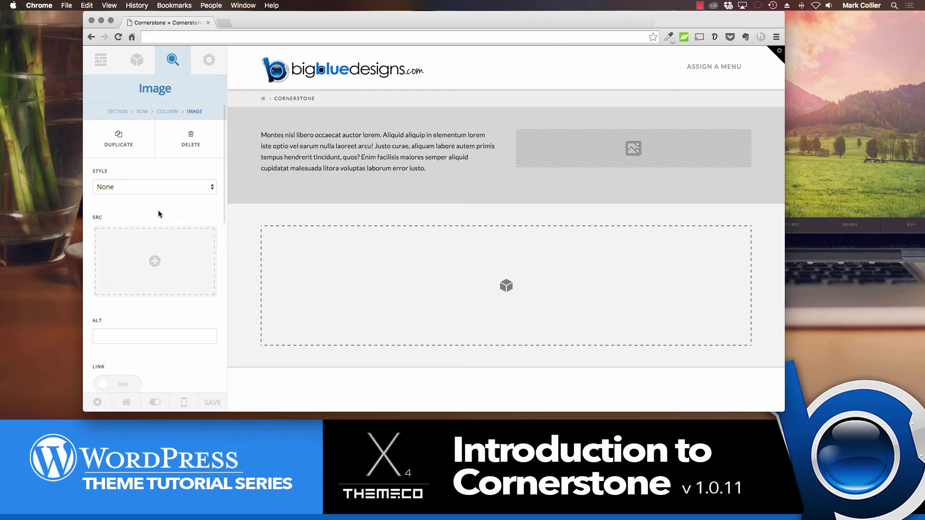
{"action": "scroll", "coordinate": [159, 214], "scroll_direction": "down", "scroll_amount": 2}
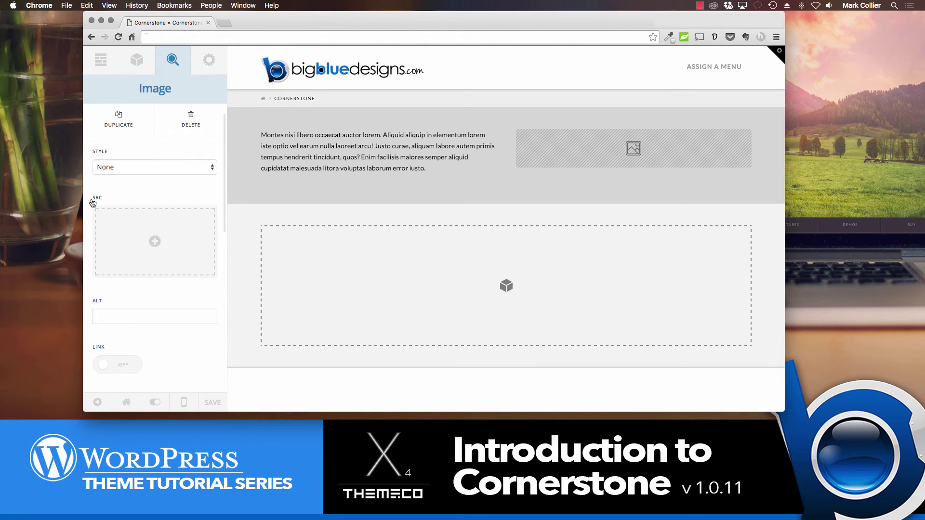
Set the Image element's source to the Mark-Profile.jpg portrait from the Media Library.
{"action": "left_click", "coordinate": [155, 241]}
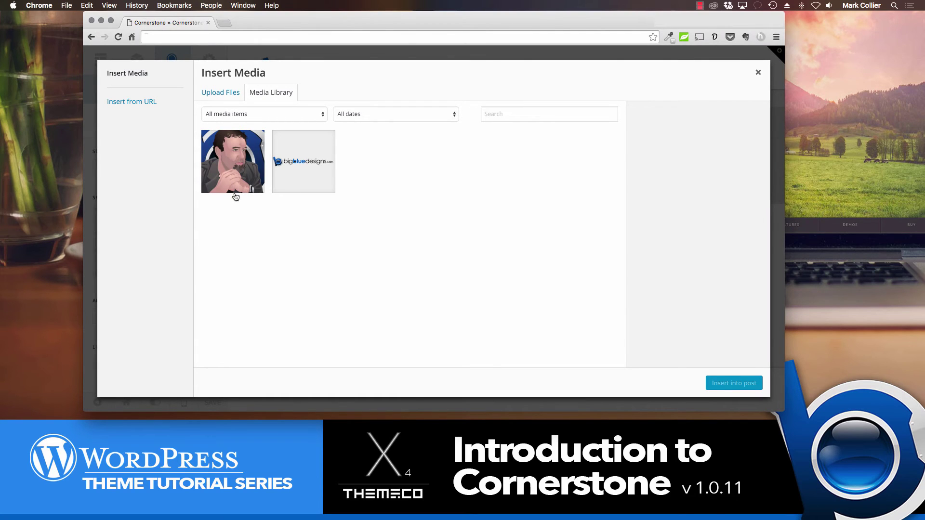
{"action": "left_click", "coordinate": [221, 95]}
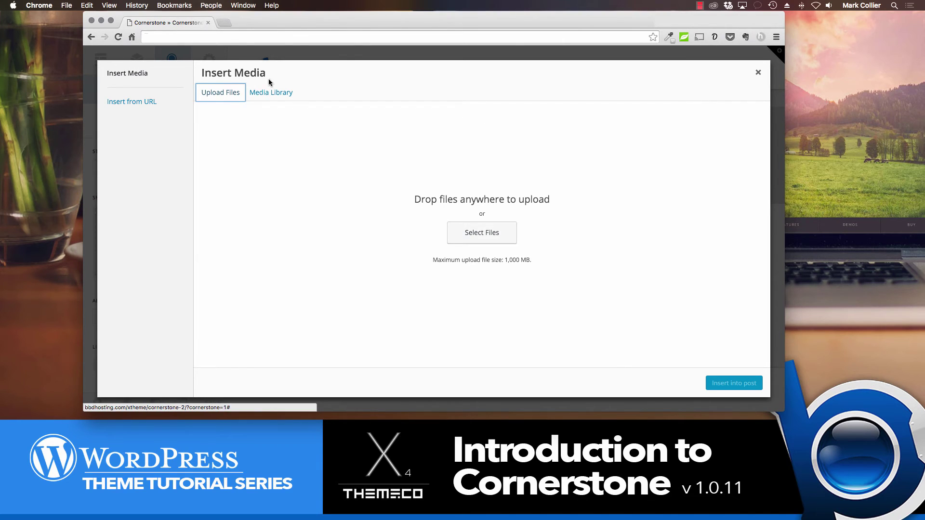
{"action": "left_click", "coordinate": [265, 94]}
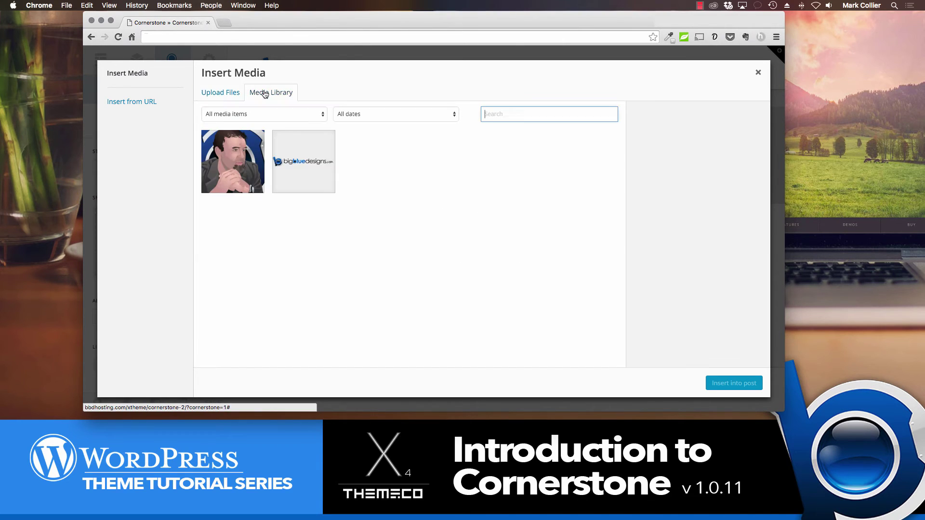
{"action": "left_click", "coordinate": [239, 162]}
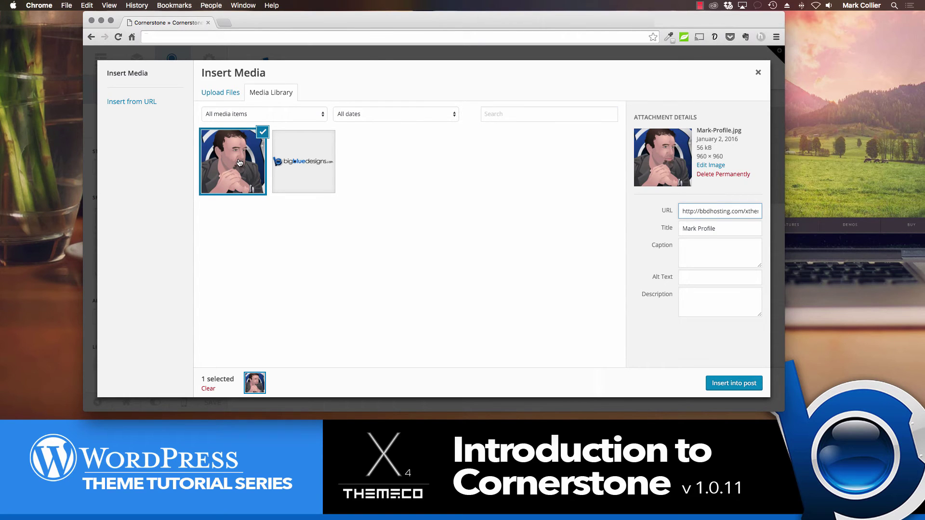
{"action": "left_click", "coordinate": [731, 384]}
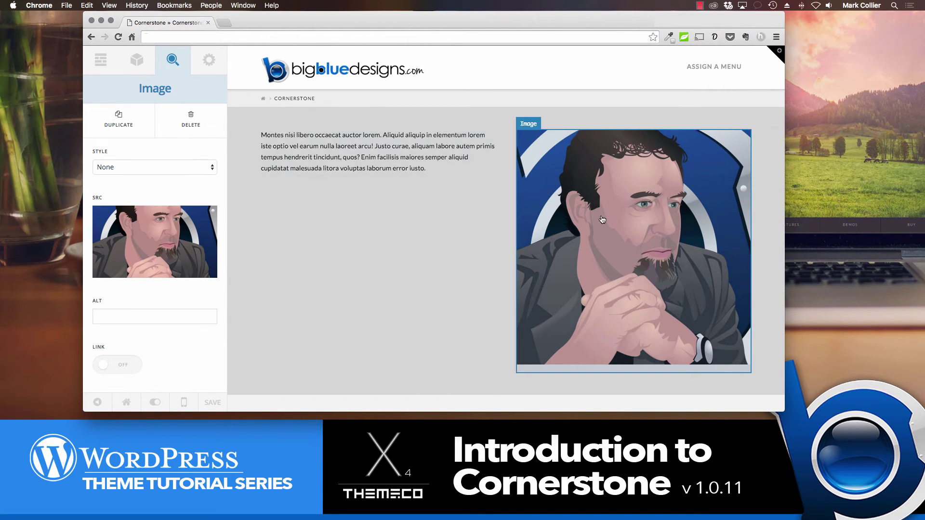
Set the image Style to Rounded, then change it to Circle for a round portrait.
{"action": "mouse_move", "coordinate": [179, 230]}
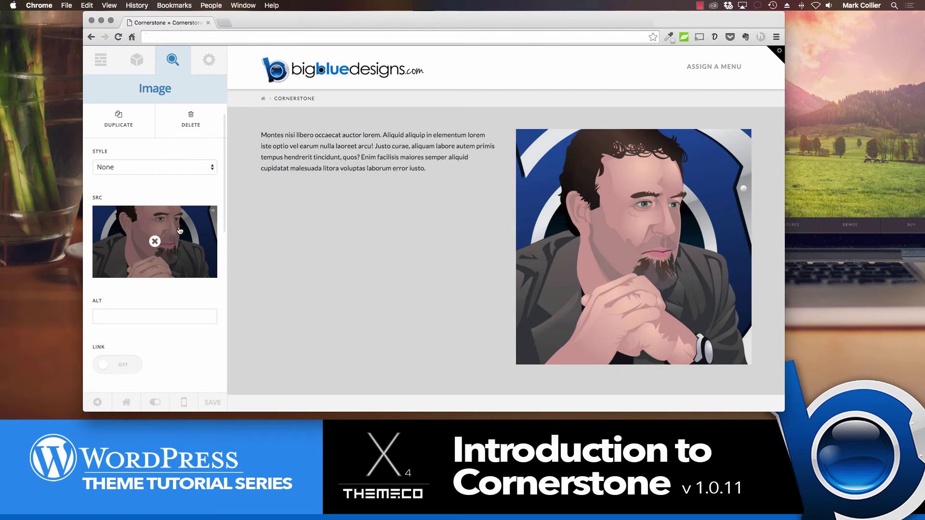
{"action": "left_click", "coordinate": [157, 169]}
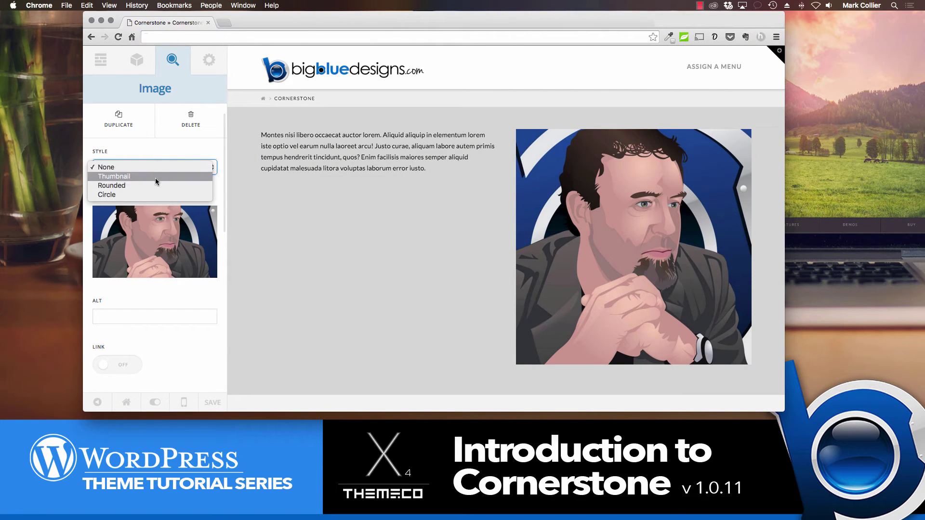
{"action": "left_click", "coordinate": [153, 186]}
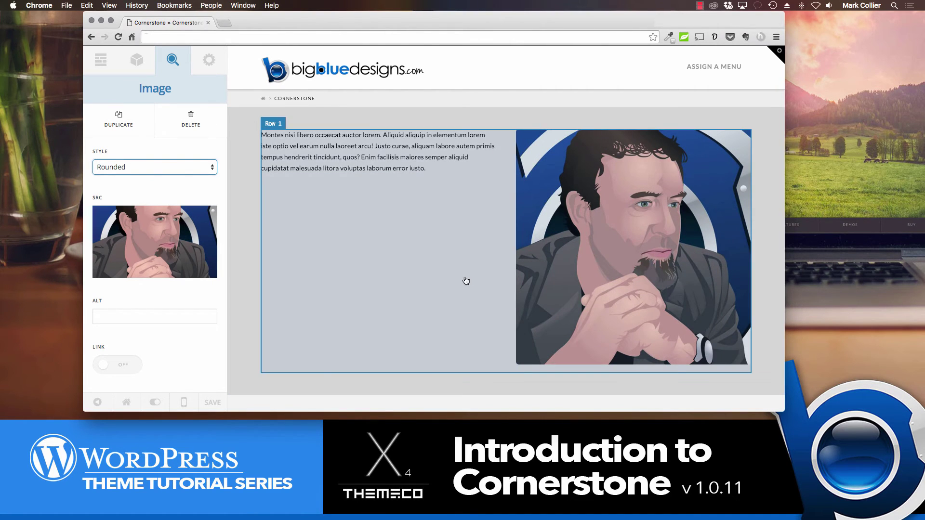
{"action": "left_click", "coordinate": [166, 169]}
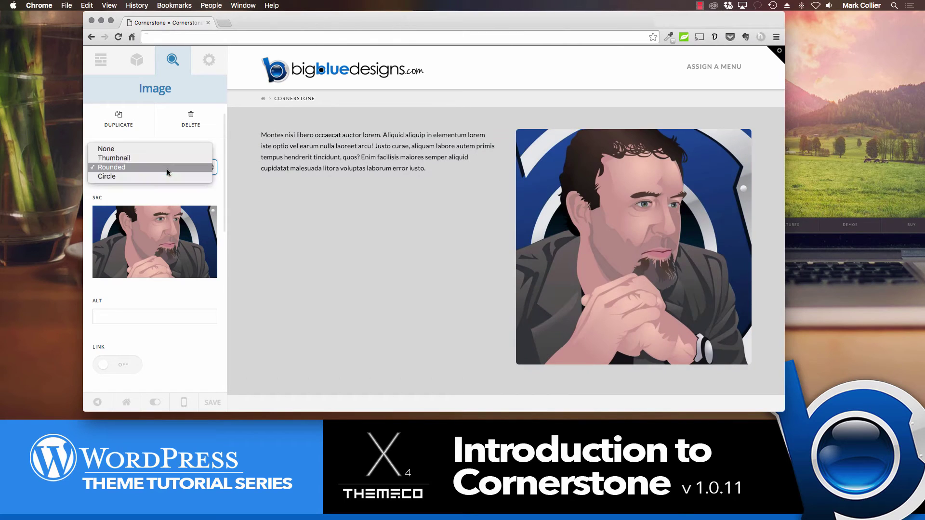
{"action": "left_click", "coordinate": [163, 178]}
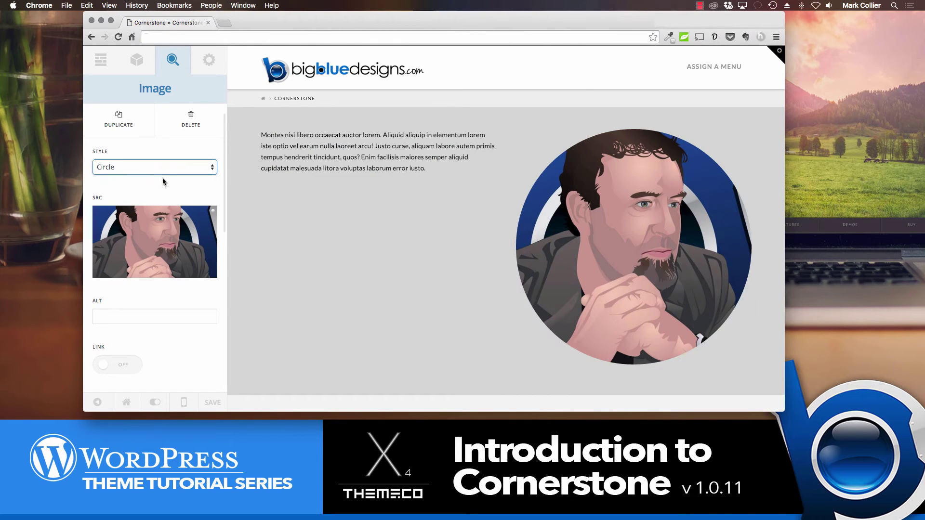
{"action": "mouse_move", "coordinate": [143, 228]}
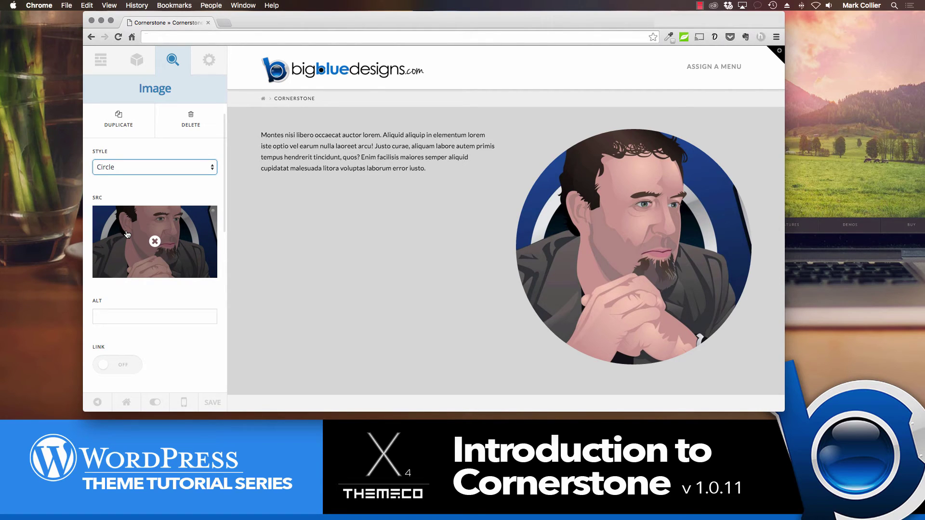
Turn the portrait image's link option on and back off, then return to the element library.
{"action": "scroll", "coordinate": [127, 233], "scroll_direction": "down", "scroll_amount": 5}
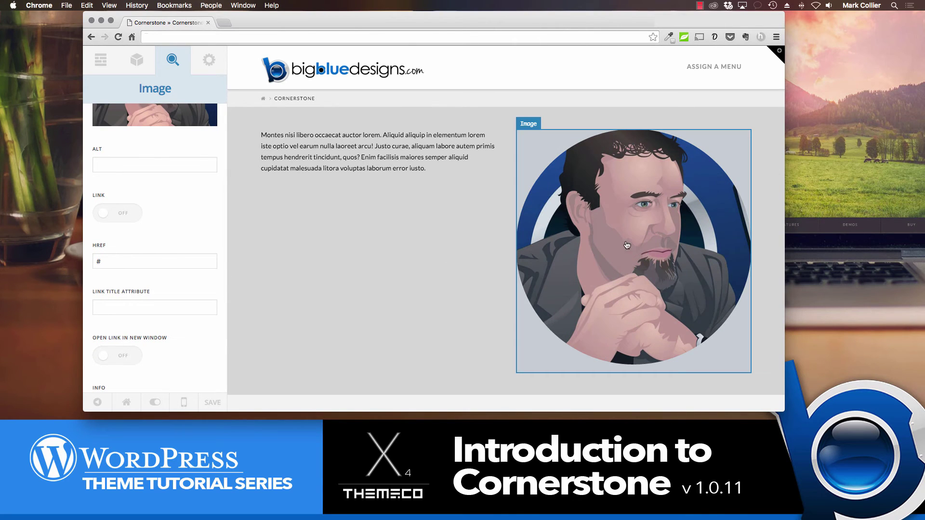
{"action": "left_click", "coordinate": [125, 215]}
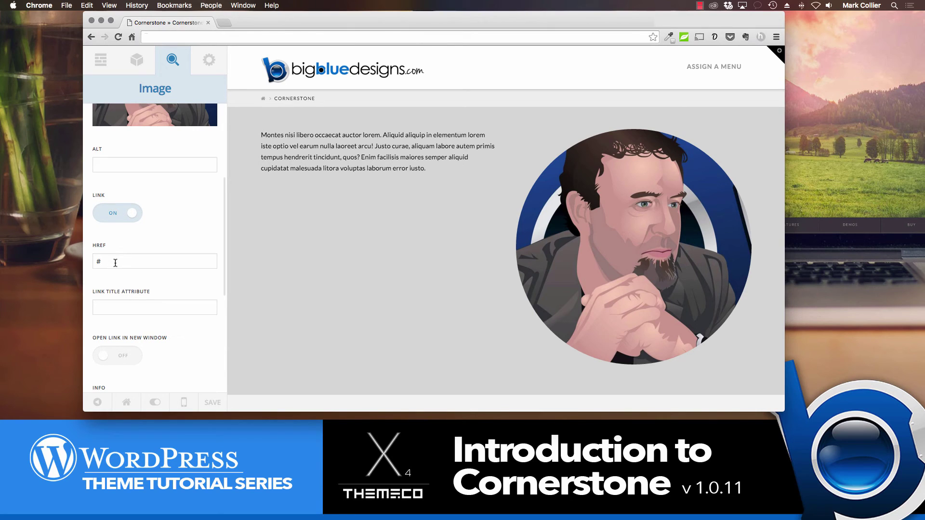
{"action": "scroll", "coordinate": [122, 266], "scroll_direction": "down", "scroll_amount": 5}
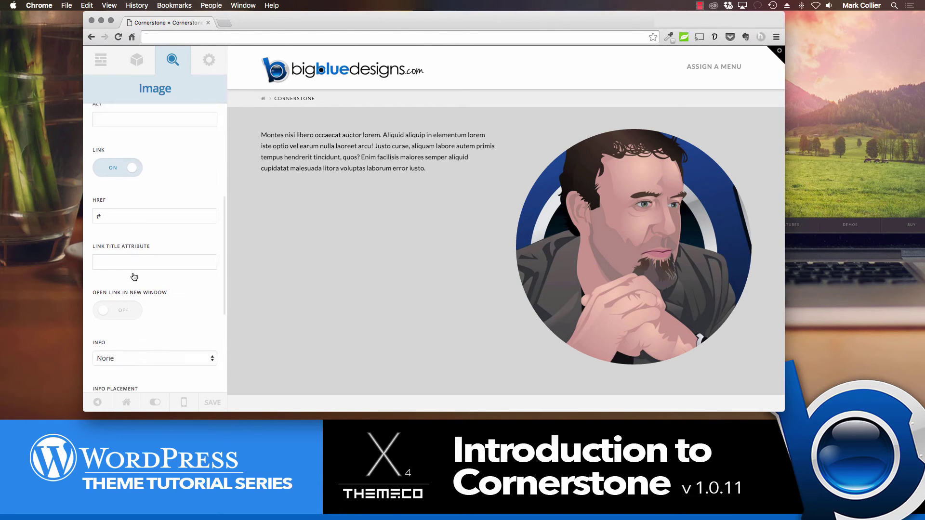
{"action": "scroll", "coordinate": [134, 274], "scroll_direction": "up", "scroll_amount": 8}
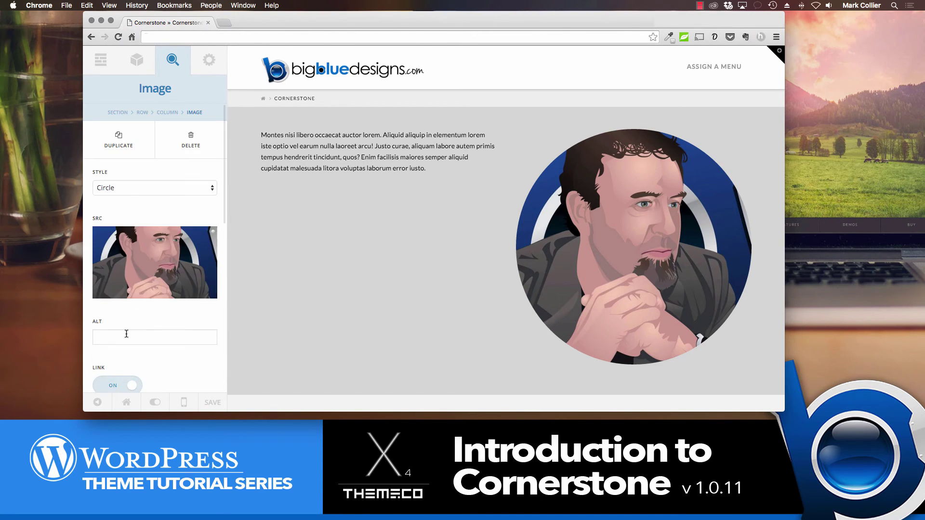
{"action": "left_click", "coordinate": [113, 381]}
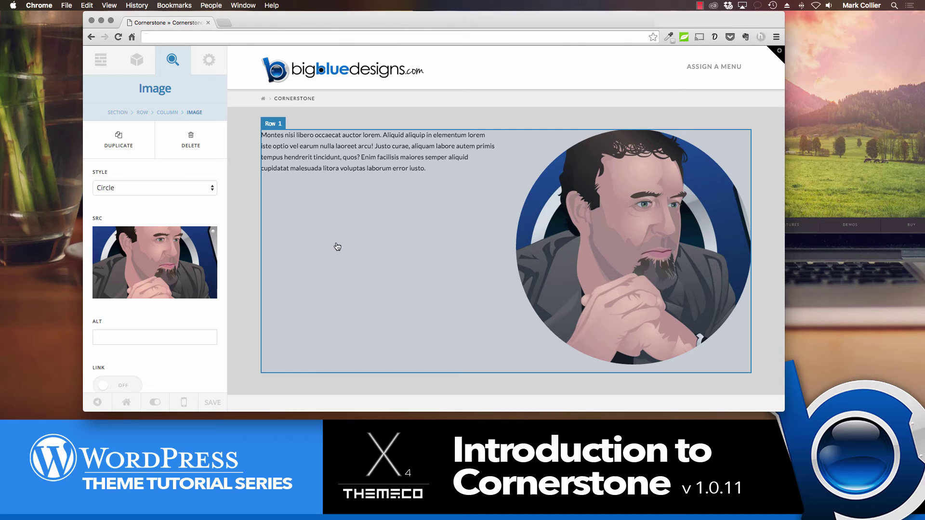
{"action": "left_click", "coordinate": [139, 66]}
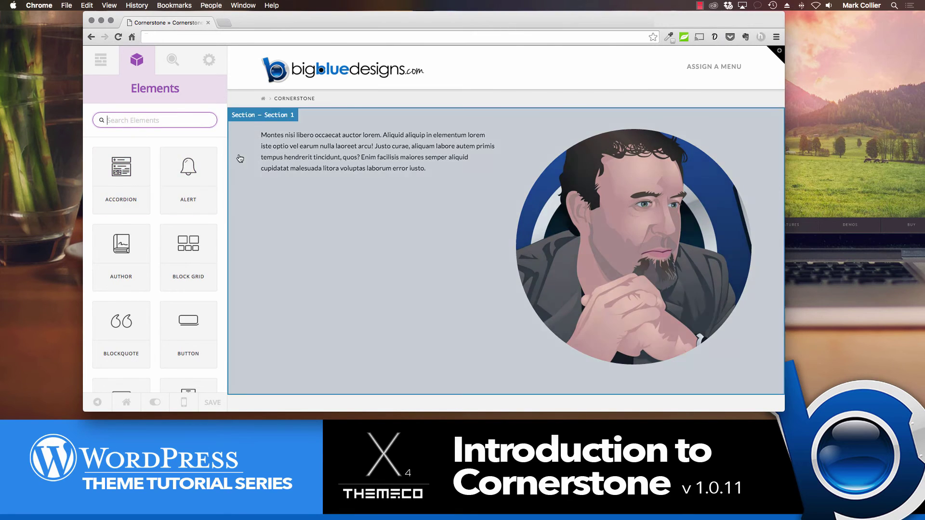
Drop an Accordion beneath the lorem text and add a third item to it.
{"action": "left_click_drag", "start_coordinate": [123, 173], "coordinate": [319, 206]}
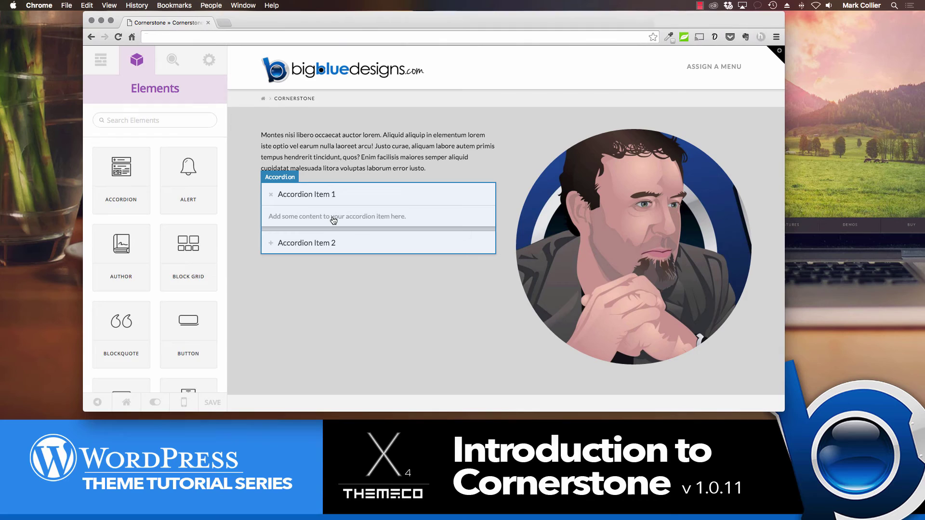
{"action": "left_click", "coordinate": [329, 221]}
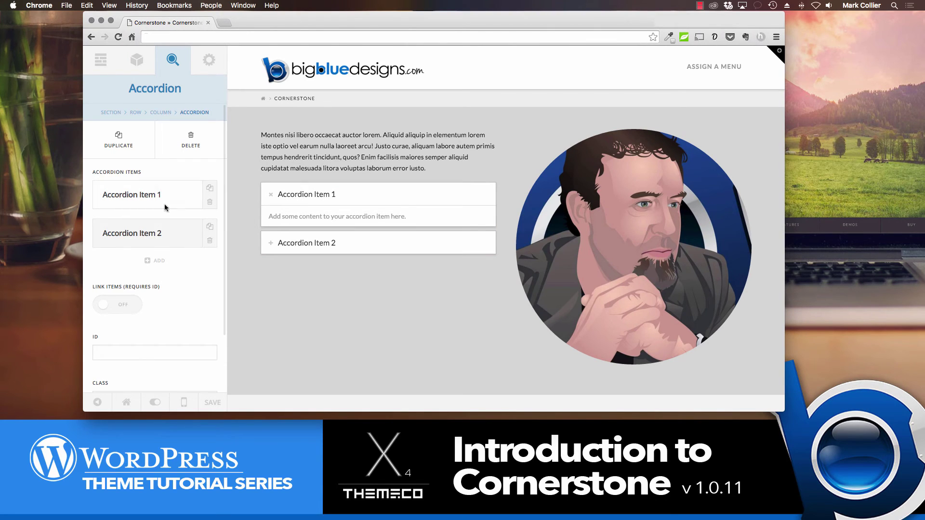
{"action": "left_click", "coordinate": [150, 265]}
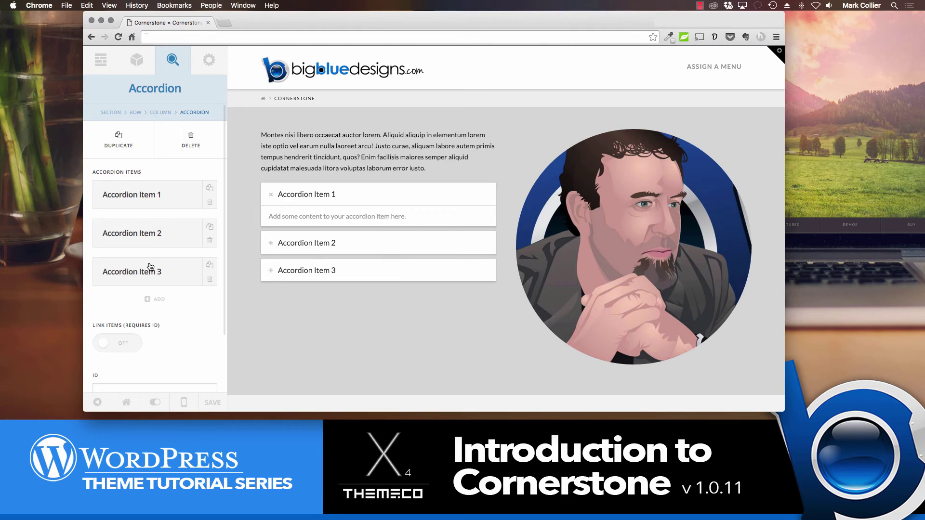
Title the first accordion item 'Title One' and paste lorem ipsum text as its content.
{"action": "left_click", "coordinate": [142, 193]}
{"action": "triple_click", "coordinate": [132, 120]}
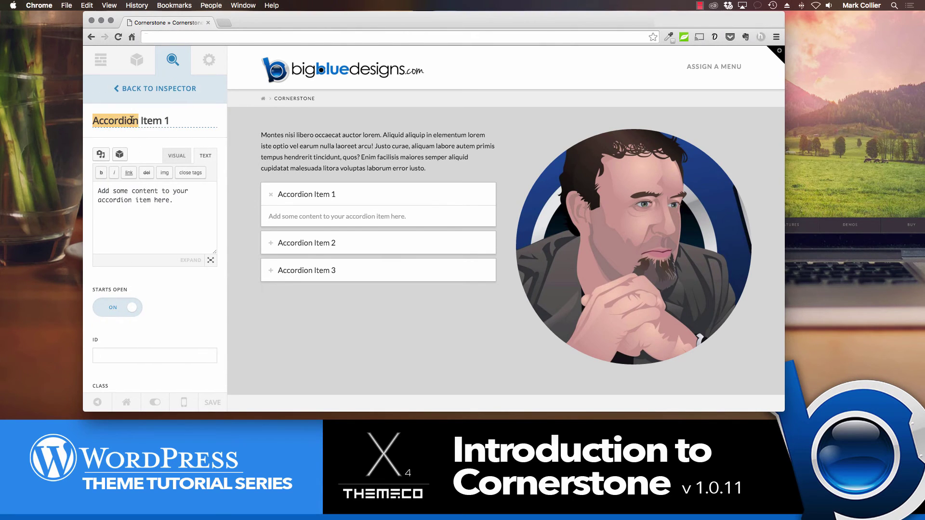
{"action": "type", "text": "Title One"}
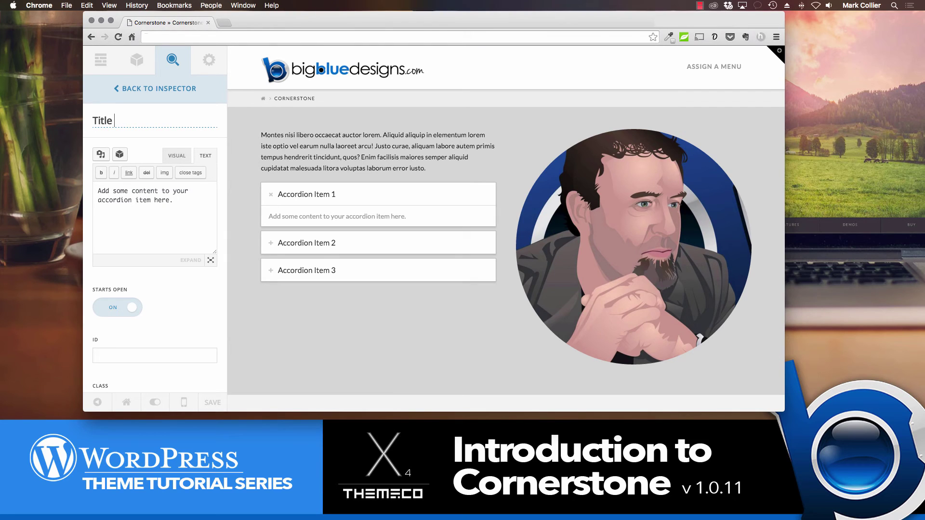
{"action": "triple_click", "coordinate": [144, 193]}
{"action": "type", "text": "Montes nisi libero occaecat auctor lorem. Aliquid aliquip in elementum lorem iste optio vel earum nulla laoreet arcu! Justo curae, aliquam labore autem primis tempus hendrerit tincidunt, quos? Enim facilisis maiores semper aliquid cupidatat malesuada litora voluptas laborum error iusto."}
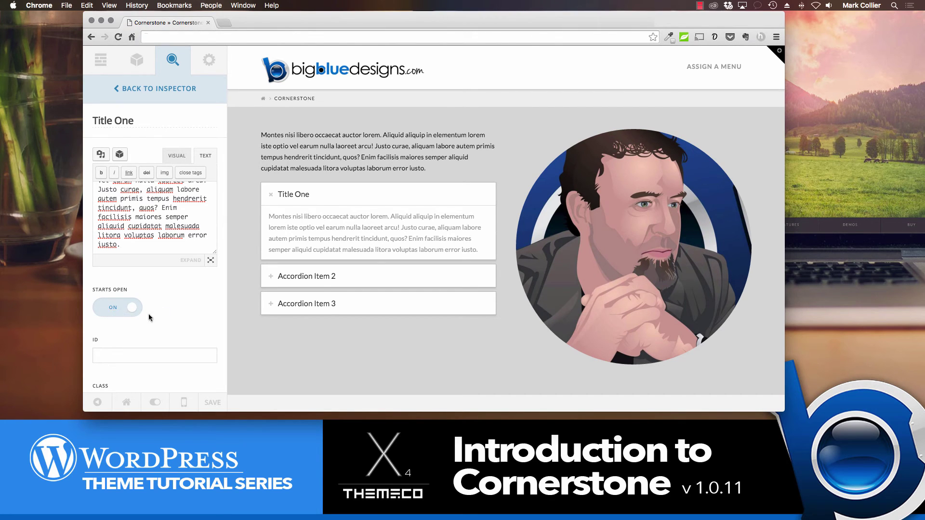
{"action": "scroll", "coordinate": [171, 313], "scroll_direction": "down", "scroll_amount": 2}
{"action": "scroll", "coordinate": [171, 314], "scroll_direction": "up", "scroll_amount": 2}
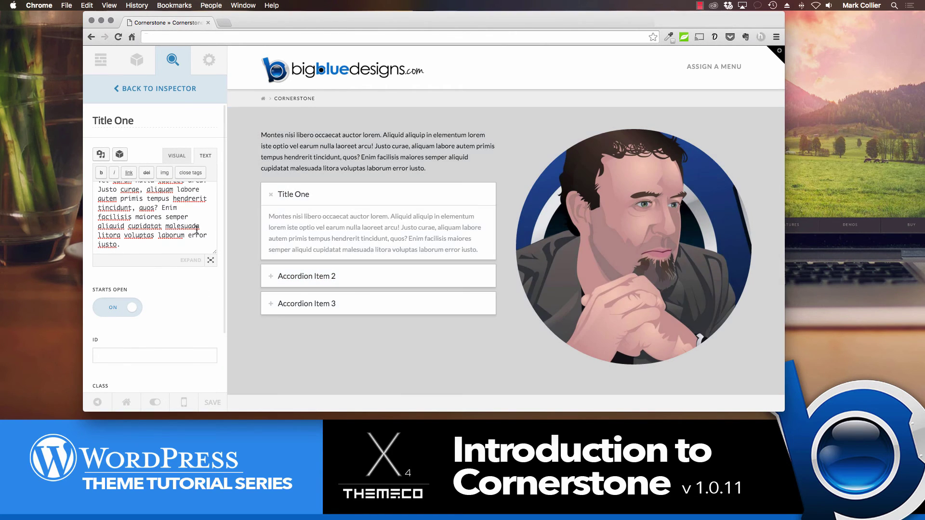
{"action": "scroll", "coordinate": [196, 231], "scroll_direction": "down", "scroll_amount": 1}
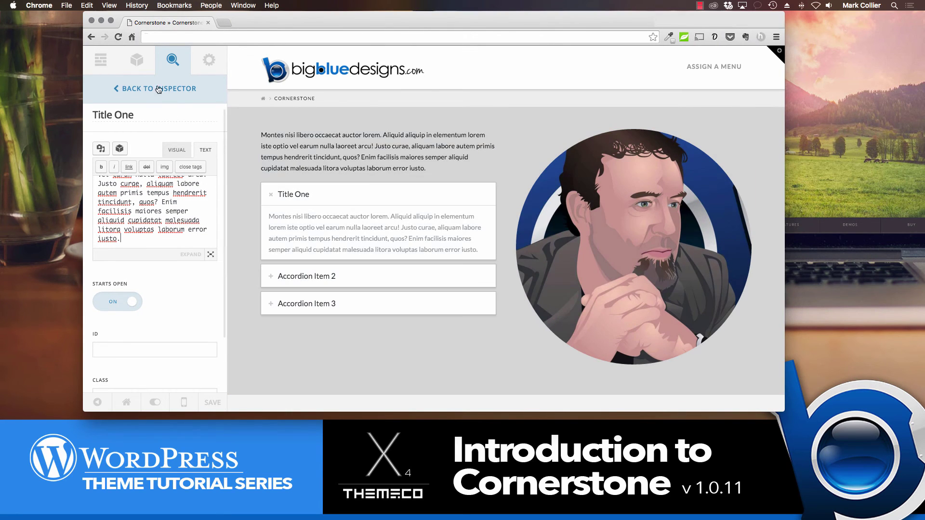
Add a Button element below the accordion and label it 'Click this Button'.
{"action": "left_click", "coordinate": [137, 59]}
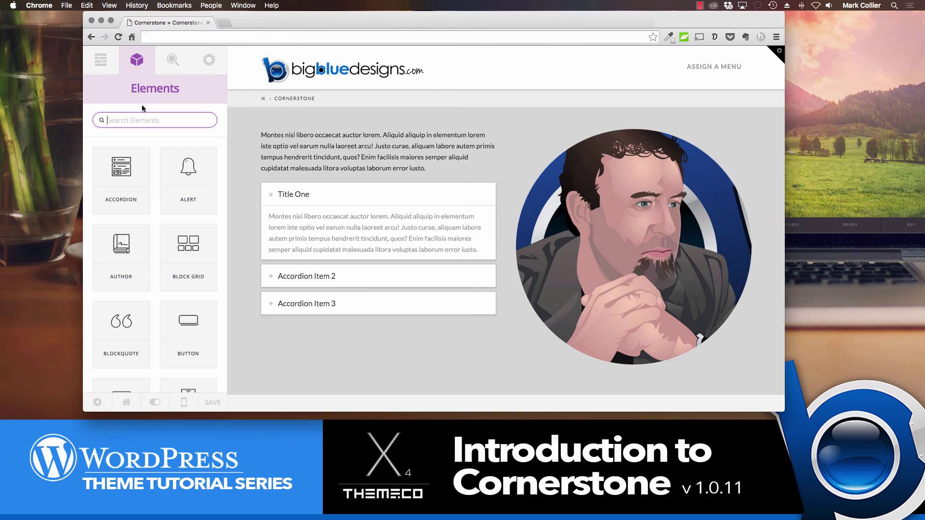
{"action": "type", "text": "button"}
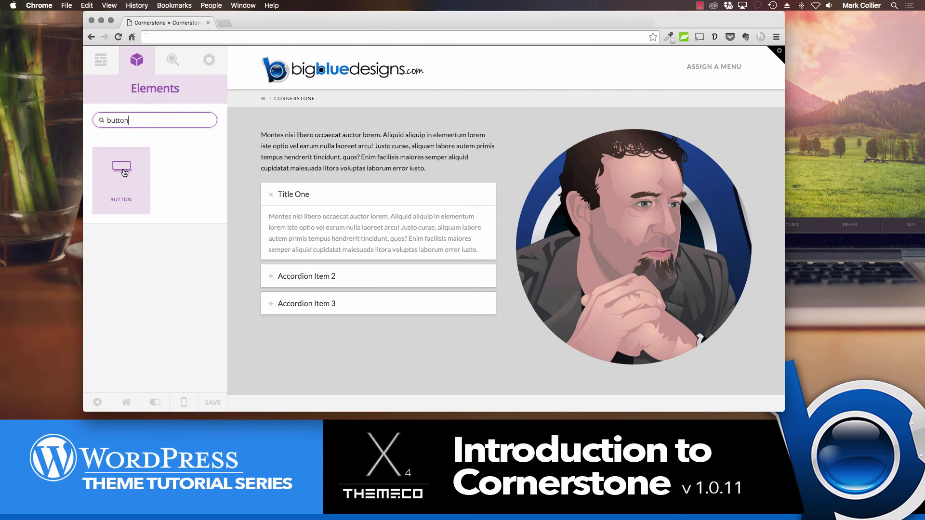
{"action": "left_click_drag", "start_coordinate": [123, 172], "coordinate": [325, 299]}
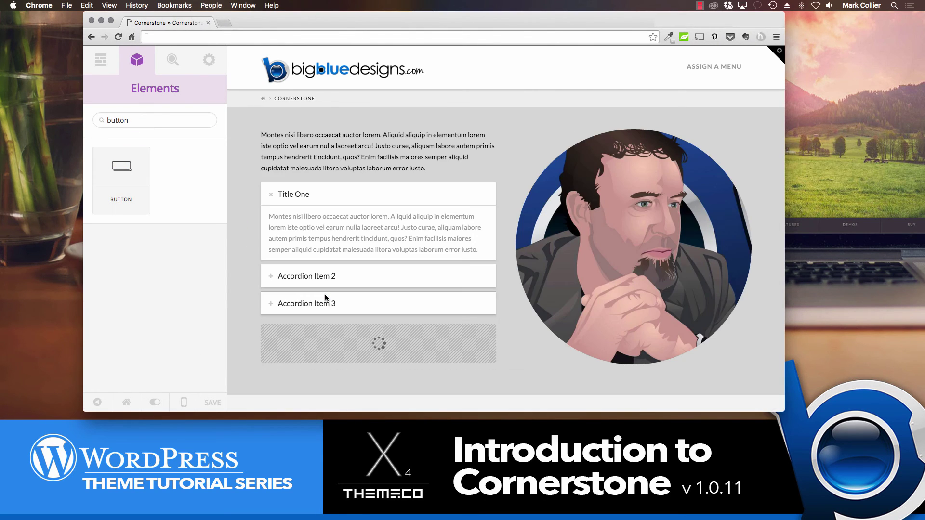
{"action": "scroll", "coordinate": [242, 302], "scroll_direction": "down", "scroll_amount": 3}
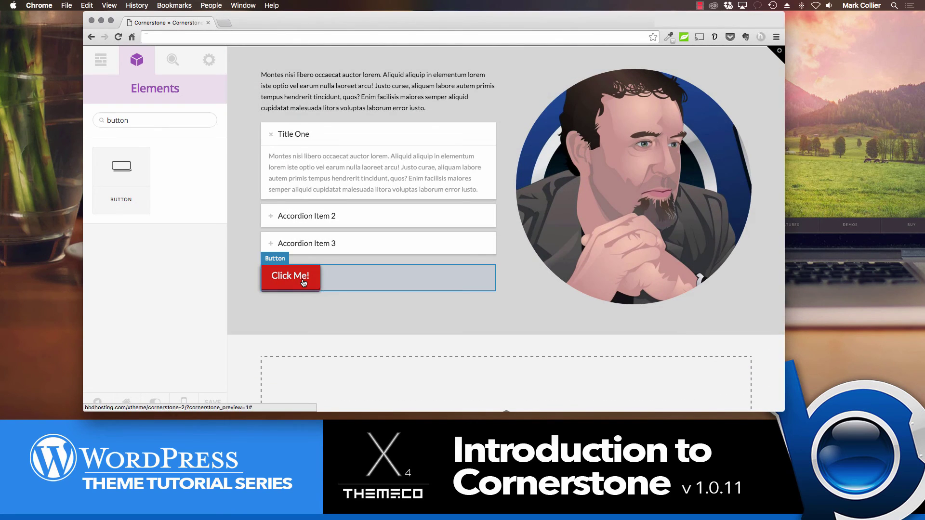
{"action": "left_click", "coordinate": [353, 284]}
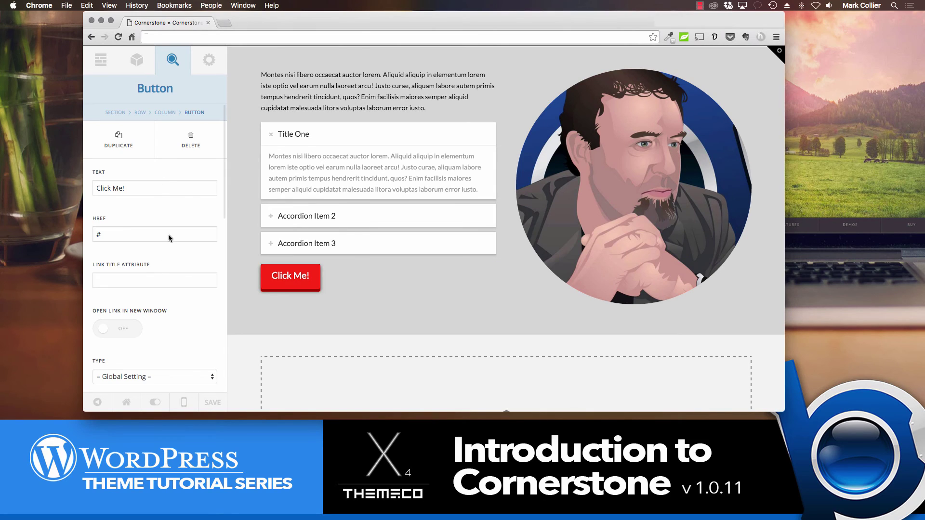
{"action": "triple_click", "coordinate": [154, 188]}
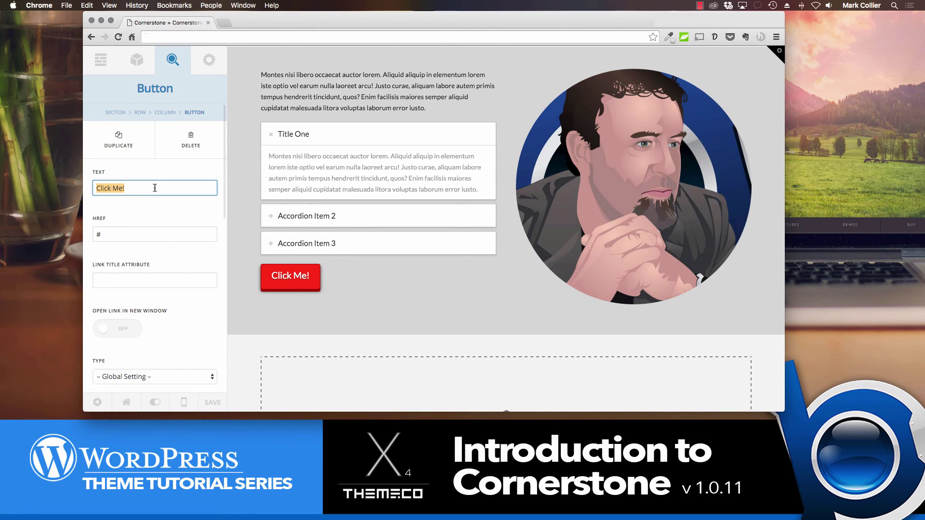
{"action": "type", "text": "Click this Button"}
{"action": "left_click", "coordinate": [122, 234]}
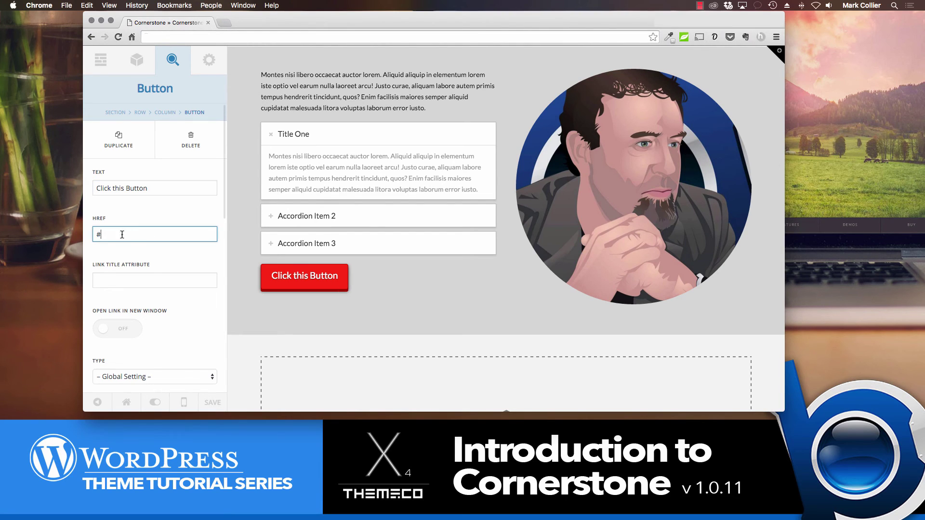
Make the button Flat and full-width Block, with Marketing Circle turned on.
{"action": "scroll", "coordinate": [128, 251], "scroll_direction": "down", "scroll_amount": 2}
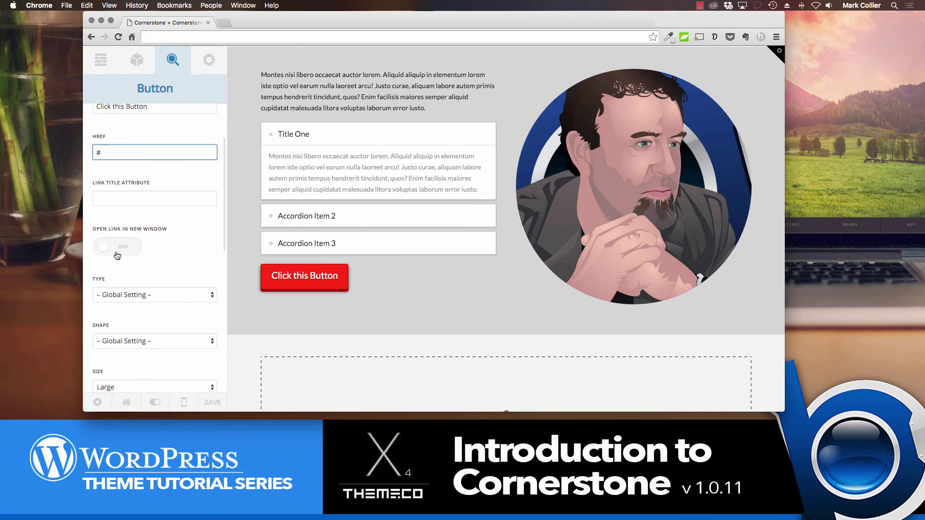
{"action": "scroll", "coordinate": [144, 274], "scroll_direction": "down", "scroll_amount": 1}
{"action": "left_click", "coordinate": [148, 256]}
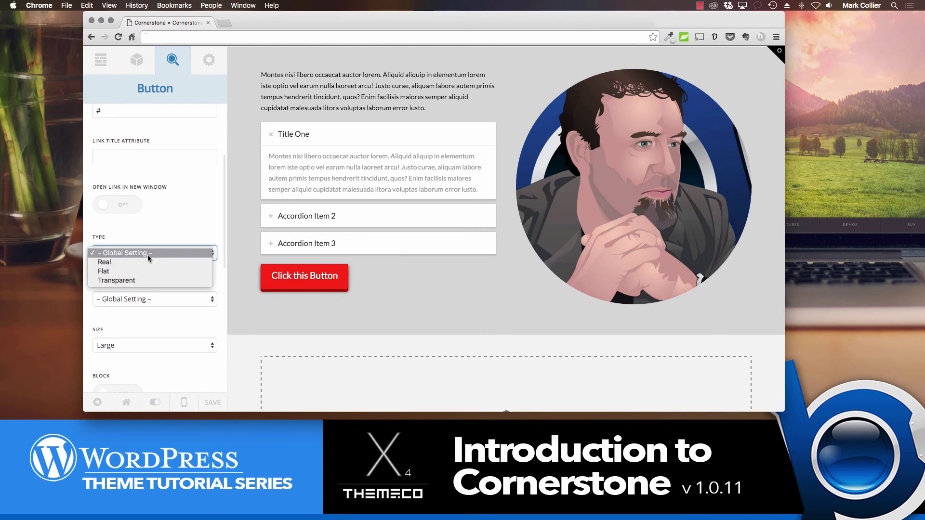
{"action": "left_click", "coordinate": [146, 271]}
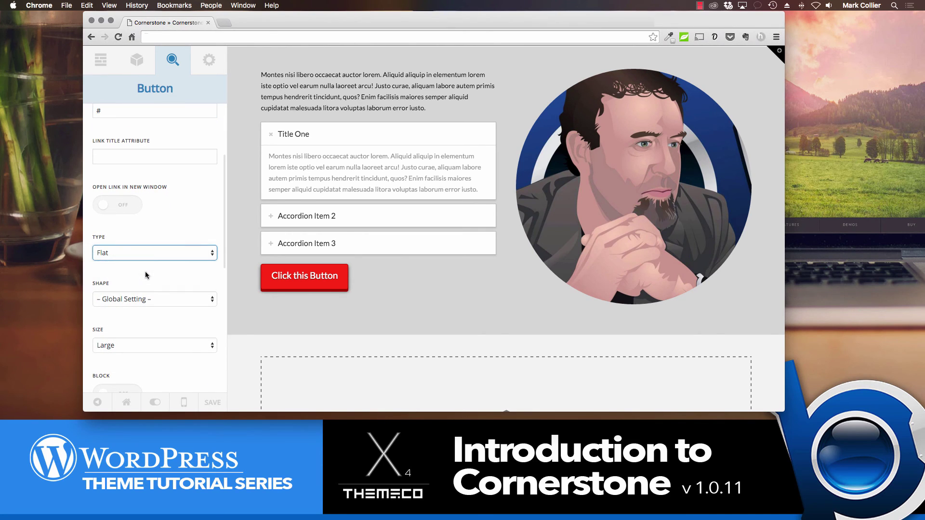
{"action": "scroll", "coordinate": [144, 284], "scroll_direction": "down", "scroll_amount": 1}
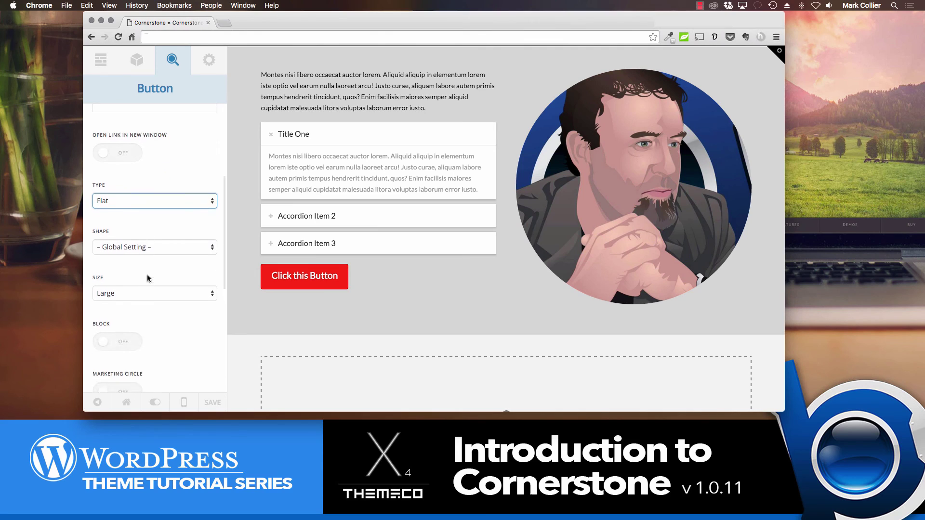
{"action": "left_click", "coordinate": [122, 336]}
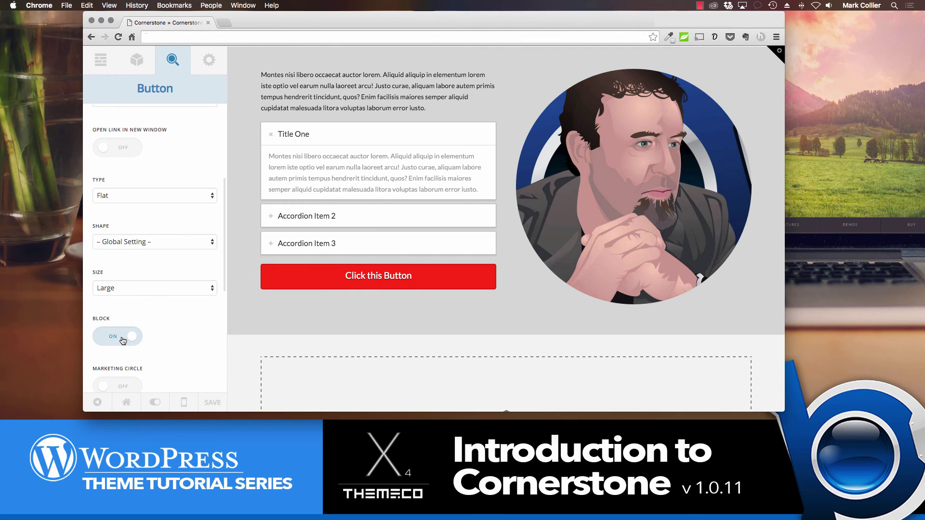
{"action": "left_click", "coordinate": [121, 386]}
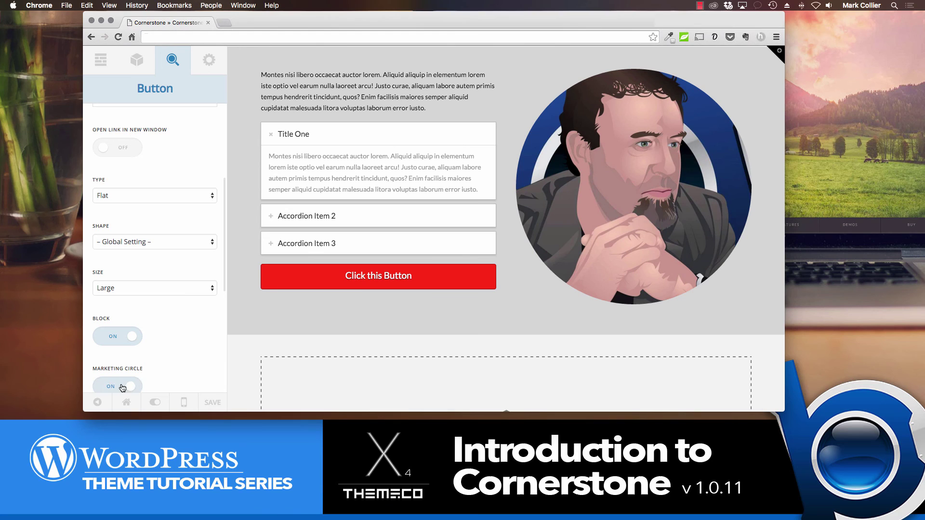
{"action": "scroll", "coordinate": [206, 307], "scroll_direction": "down", "scroll_amount": 3}
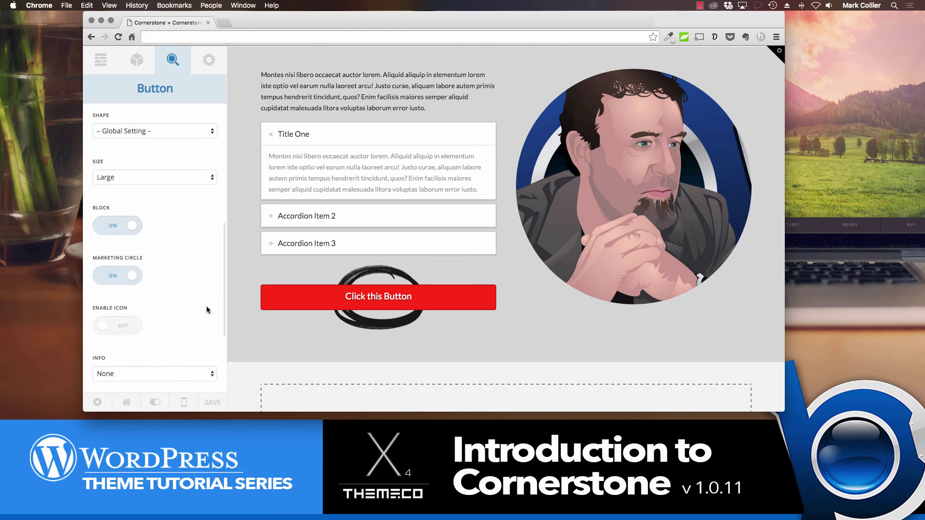
{"action": "scroll", "coordinate": [207, 310], "scroll_direction": "down", "scroll_amount": 2}
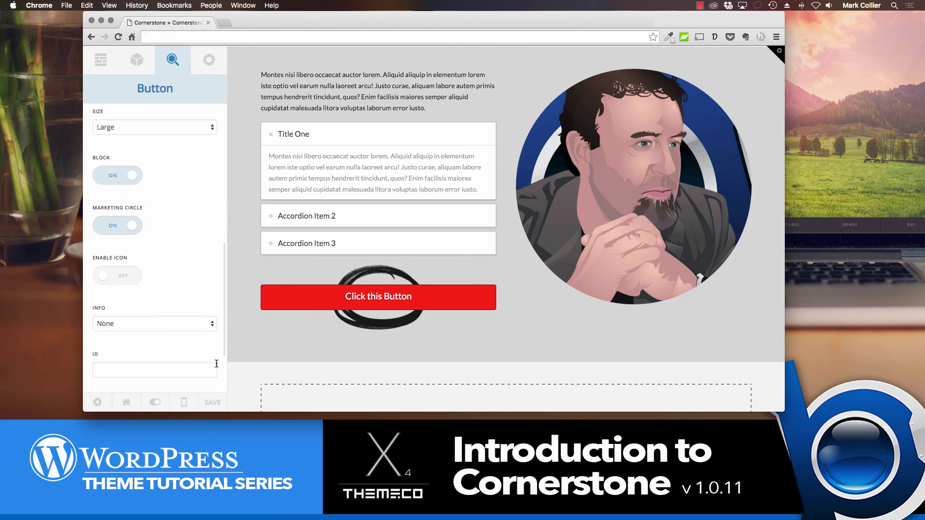
{"action": "scroll", "coordinate": [195, 264], "scroll_direction": "up", "scroll_amount": 6}
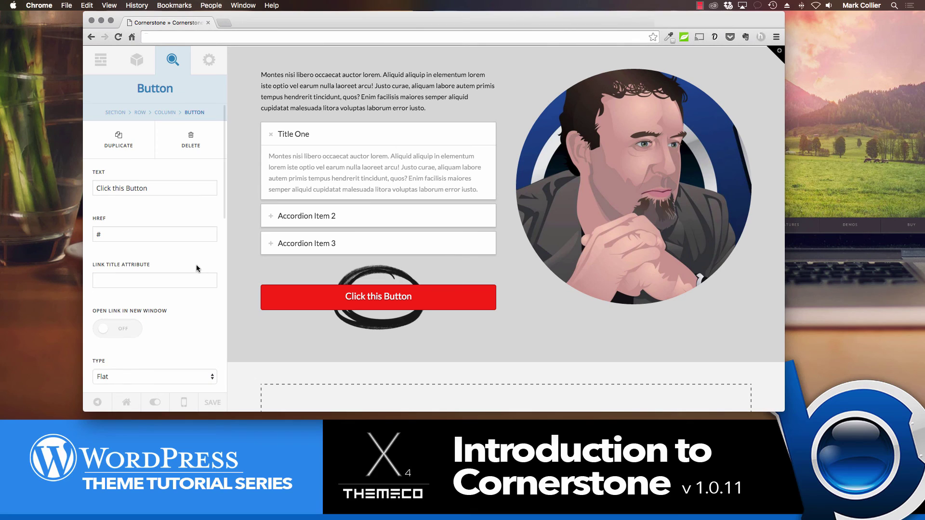
Save the page and view it live on the site.
{"action": "left_click", "coordinate": [212, 403]}
{"action": "left_click", "coordinate": [127, 403]}
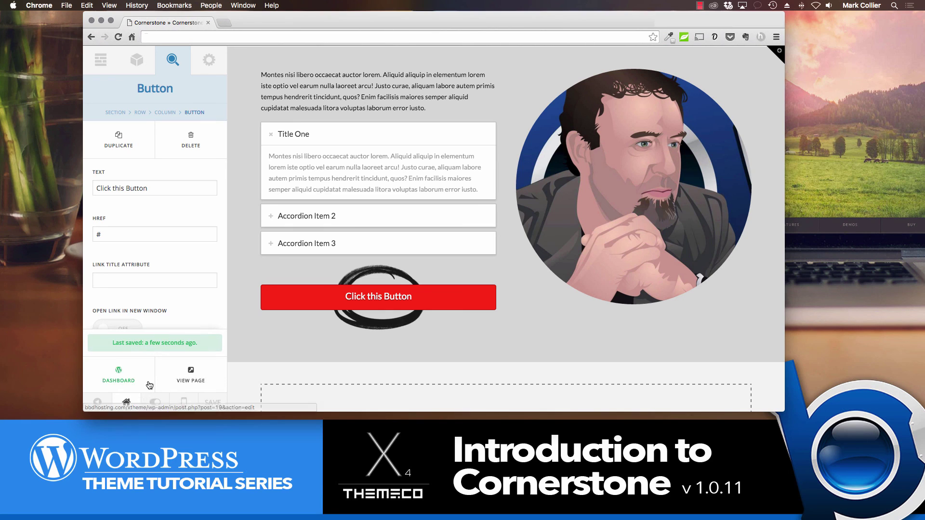
{"action": "left_click", "coordinate": [187, 376]}
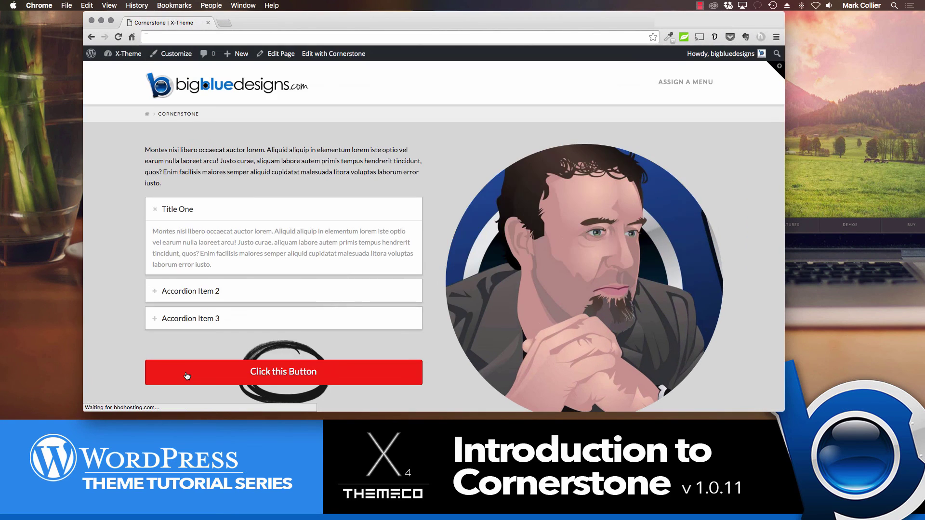
{"action": "scroll", "coordinate": [329, 259], "scroll_direction": "down", "scroll_amount": 5}
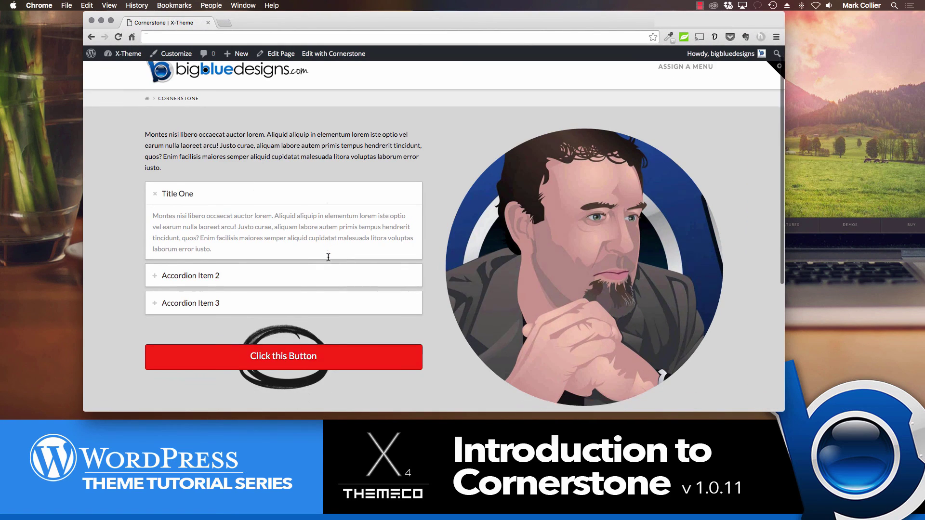
{"action": "scroll", "coordinate": [329, 259], "scroll_direction": "up", "scroll_amount": 5}
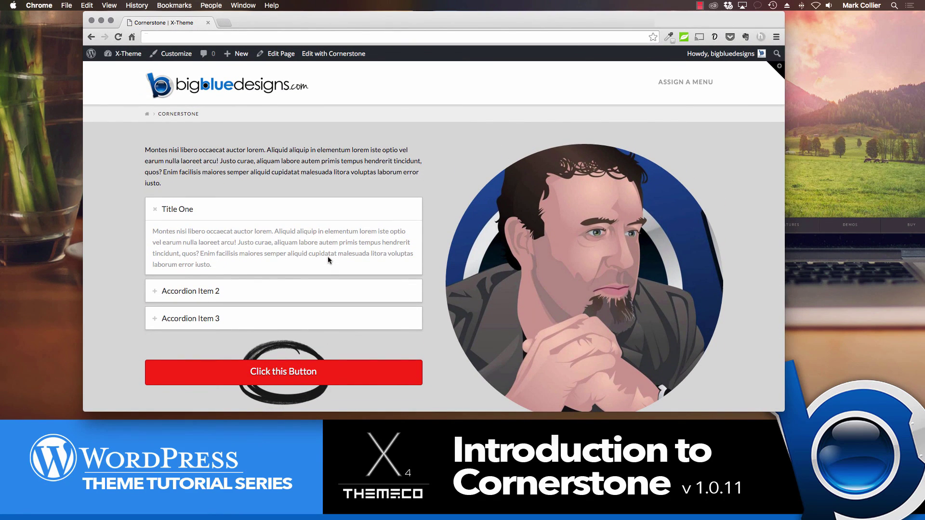
{"action": "scroll", "coordinate": [329, 260], "scroll_direction": "down", "scroll_amount": 3}
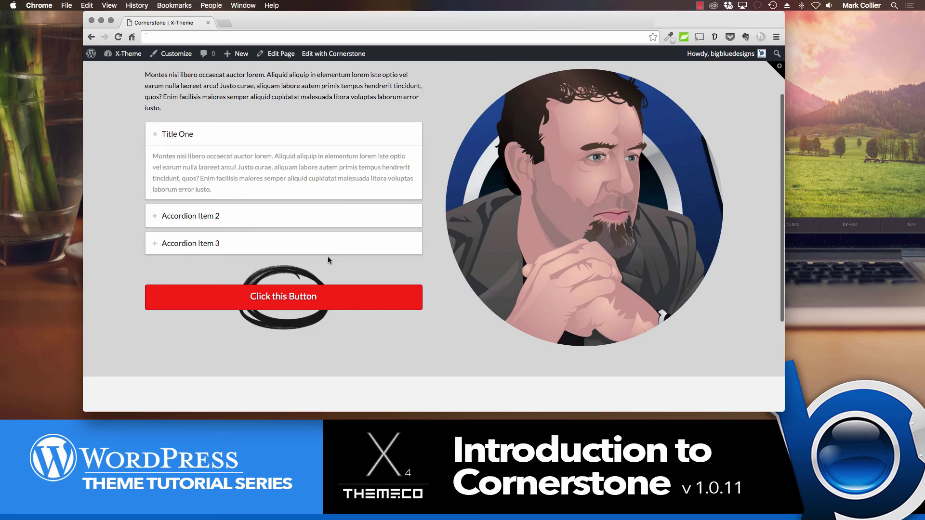